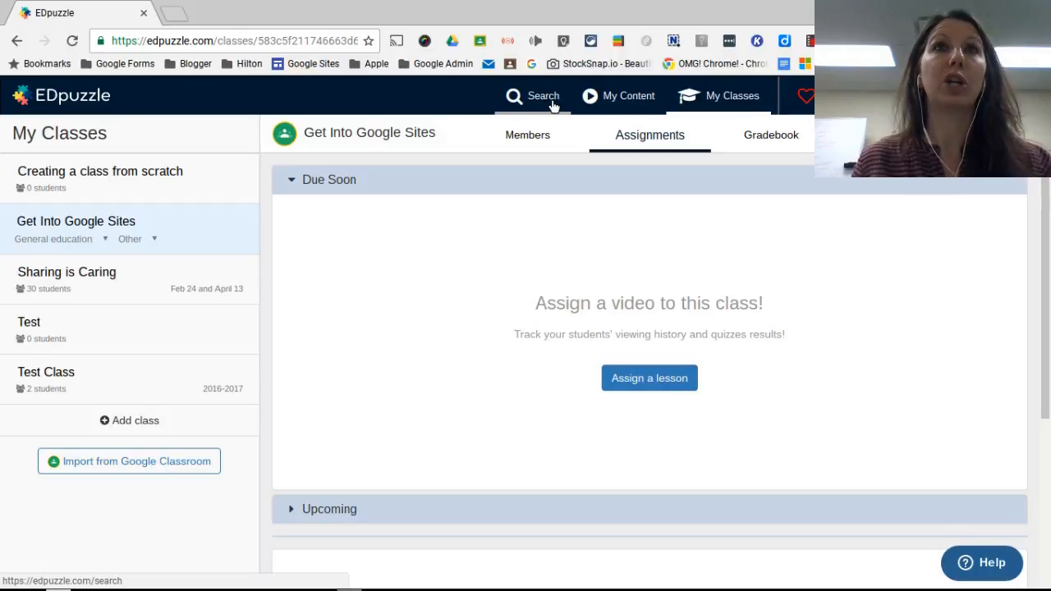
# Step: Open the video search page and search the EDpuzzle channel for "Explorers"
pyautogui.click(556, 104)
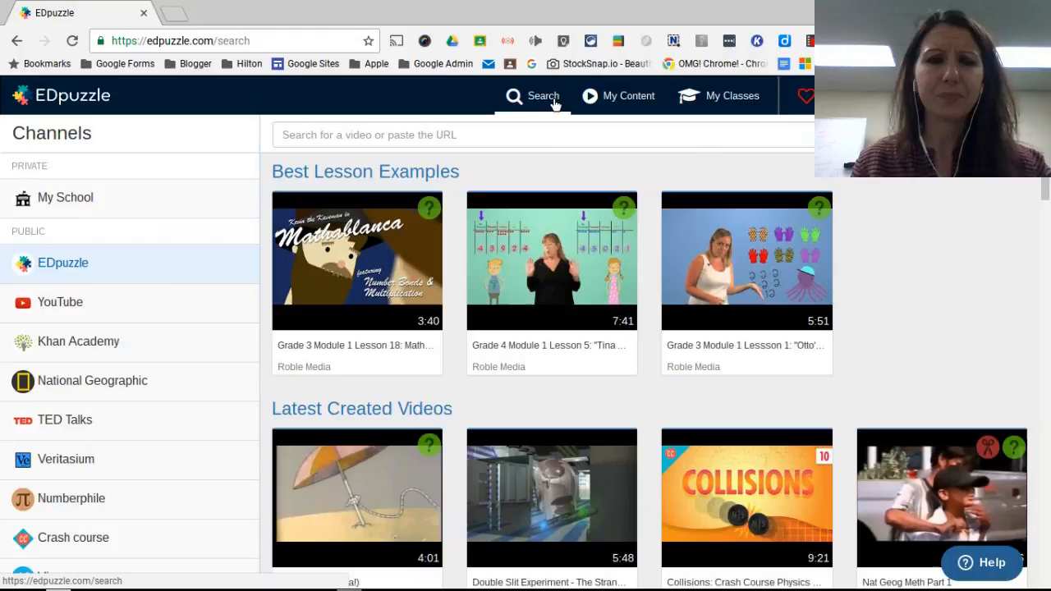
pyautogui.click(517, 146)
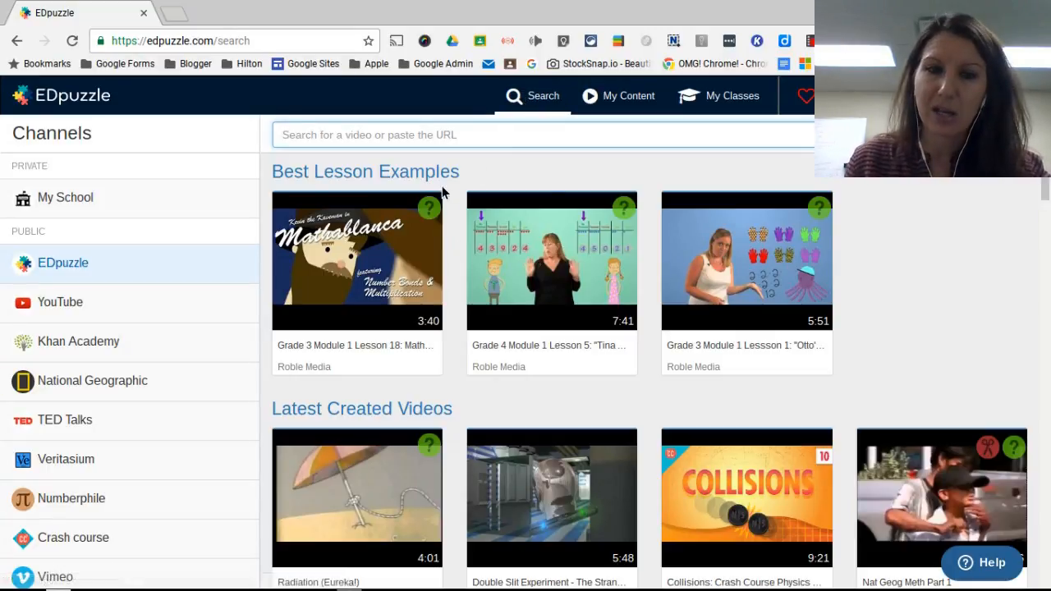
pyautogui.scroll(-2, 482, 218)
pyautogui.scroll(-5, 483, 230)
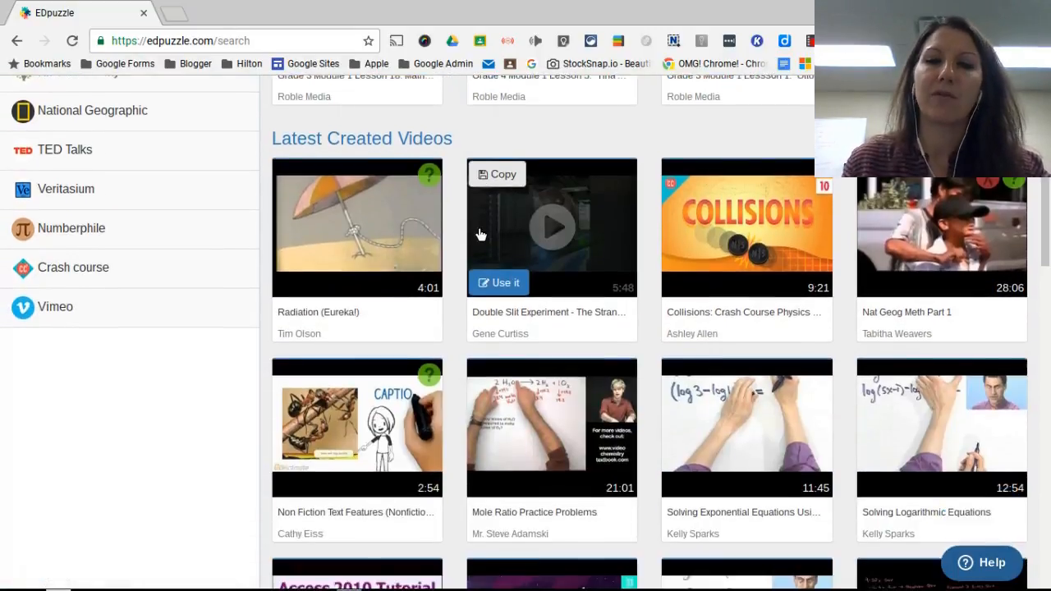
pyautogui.scroll(7, 482, 234)
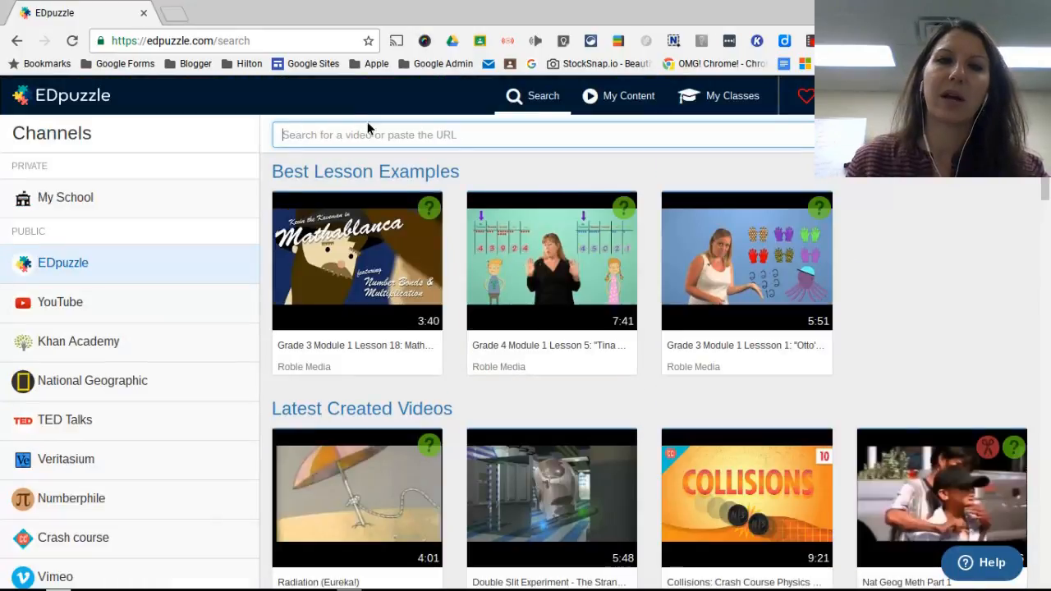
pyautogui.write('E')
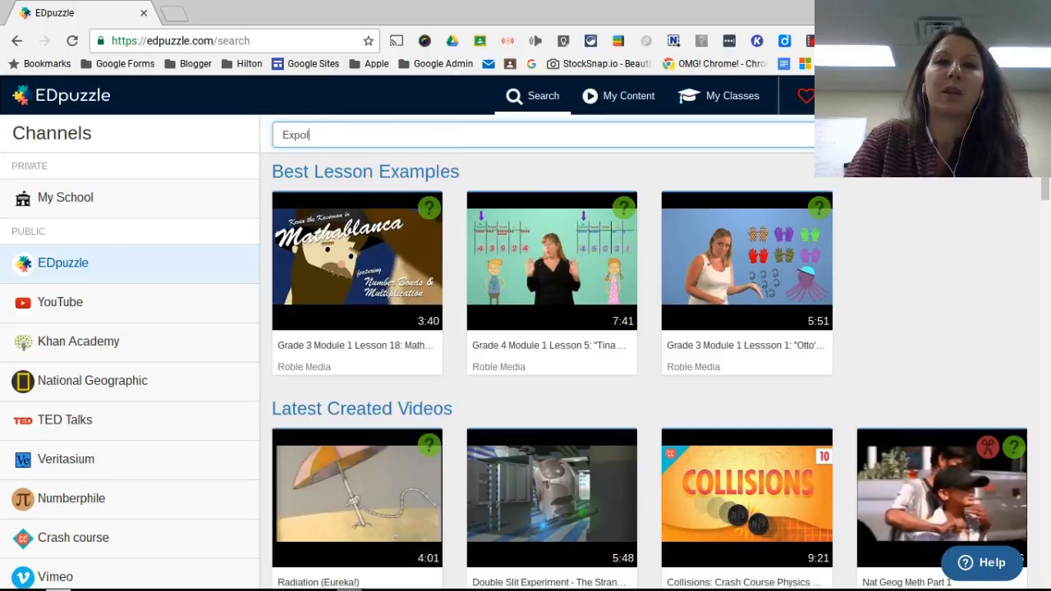
pyautogui.write('xplor')
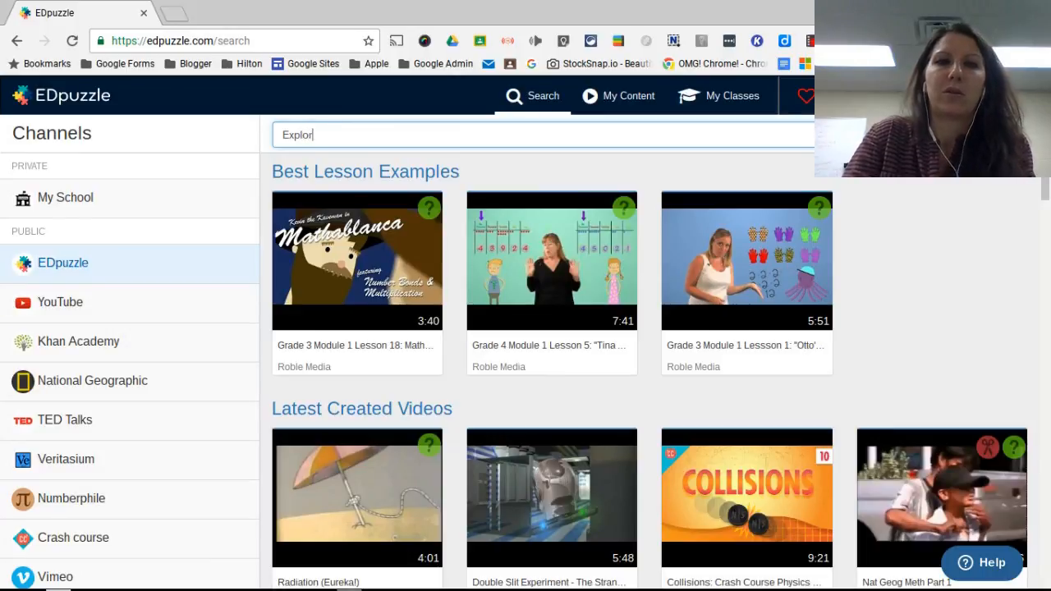
pyautogui.write('ers')
pyautogui.press('Return')
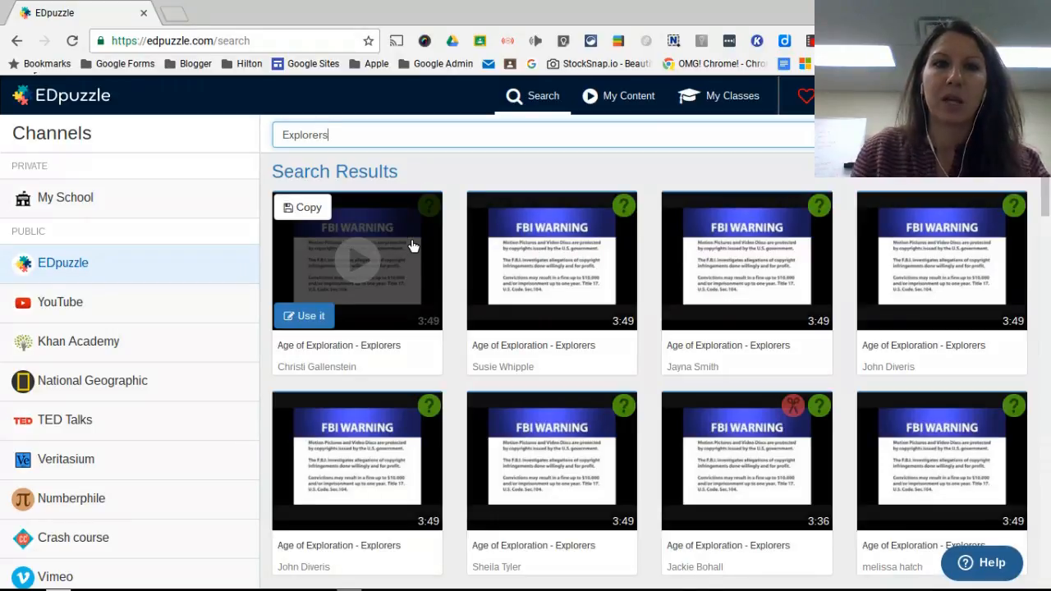
# Step: Look through the Explorers search results for a suitable exploration lesson, checking titles, lengths and question markers
pyautogui.scroll(-5, 415, 241)
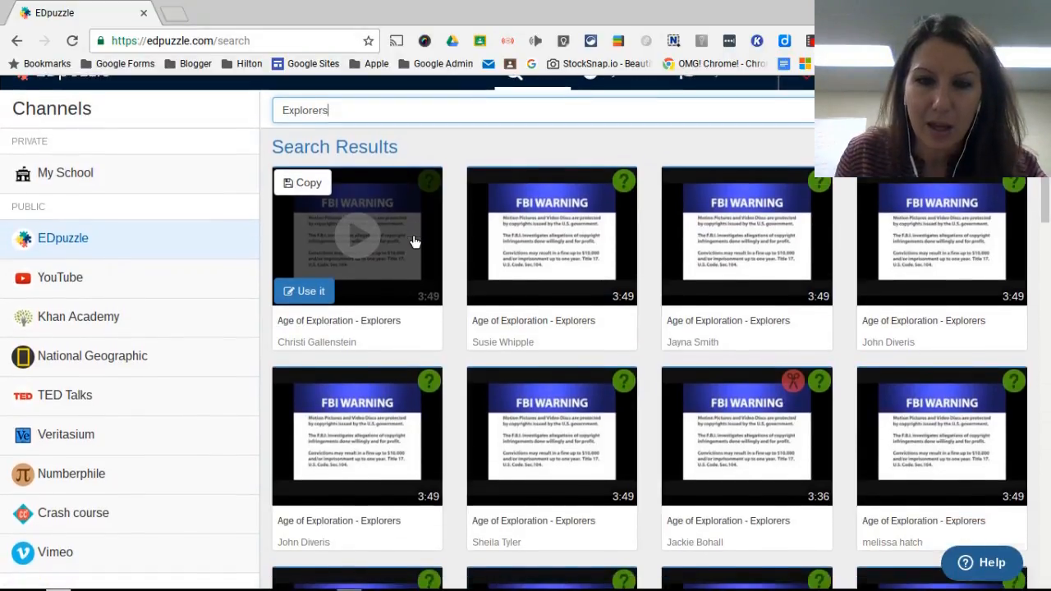
pyautogui.scroll(-2, 415, 240)
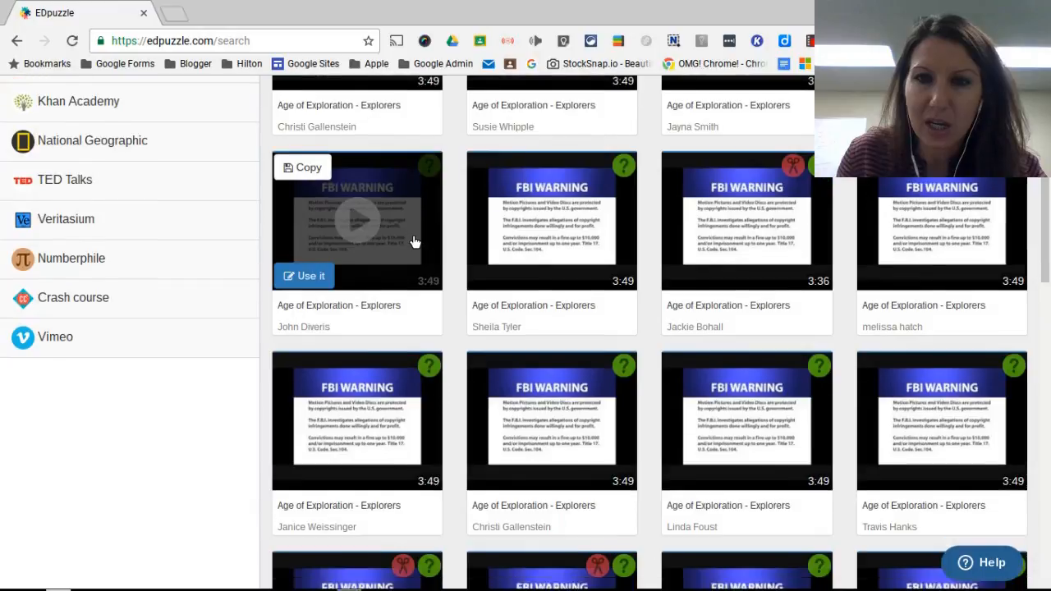
pyautogui.scroll(-10, 415, 239)
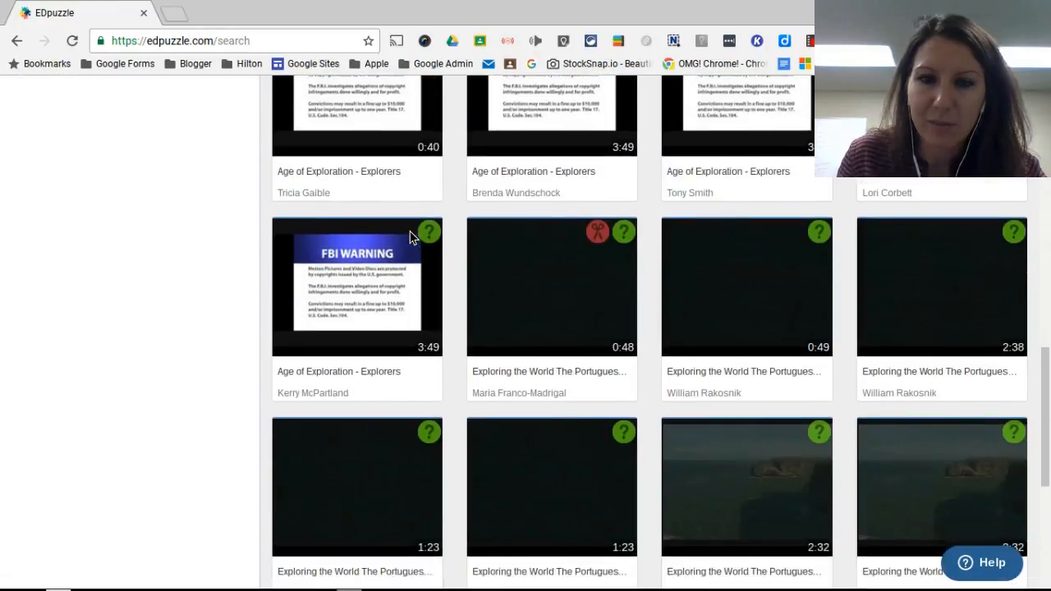
pyautogui.scroll(-2, 418, 237)
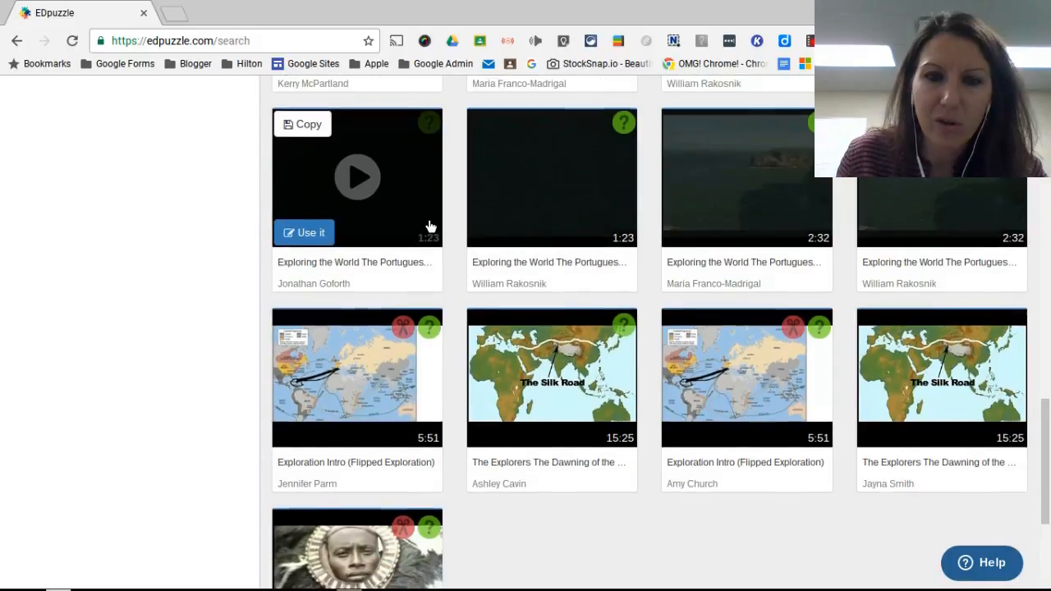
pyautogui.scroll(-2, 430, 226)
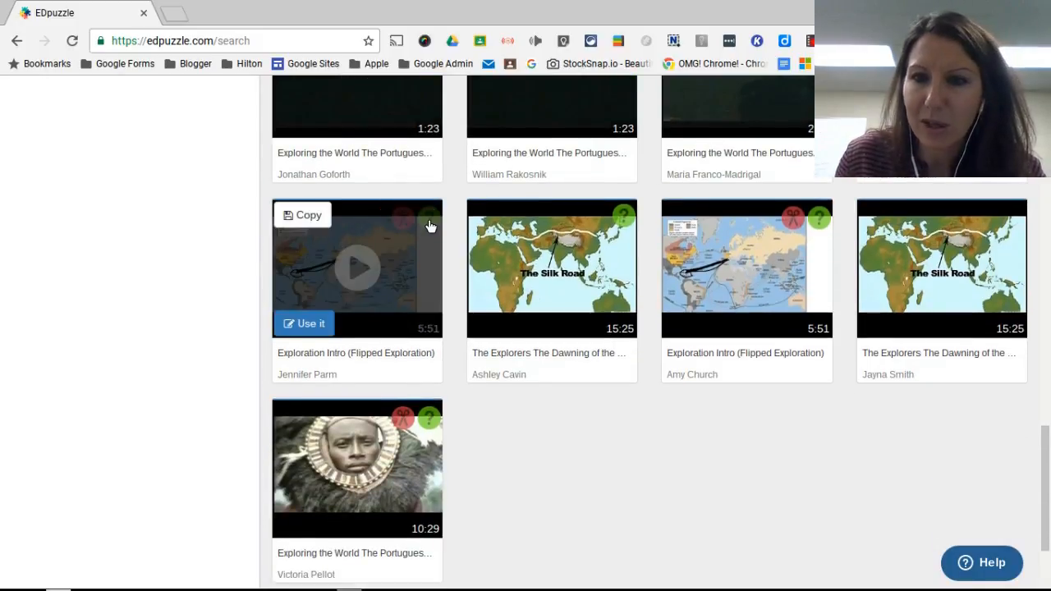
pyautogui.scroll(-1, 430, 226)
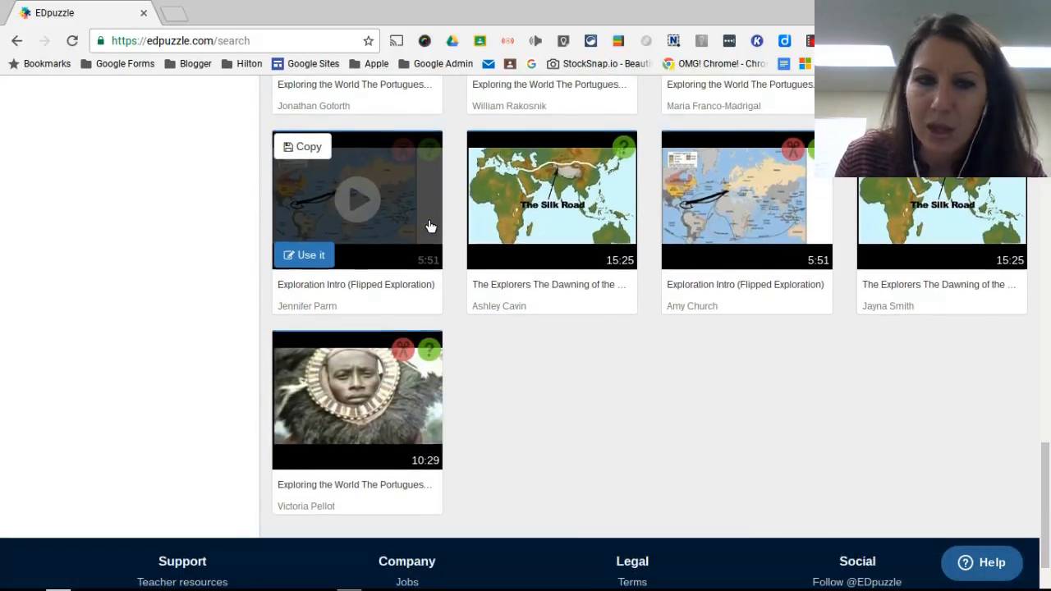
pyautogui.scroll(-1, 430, 226)
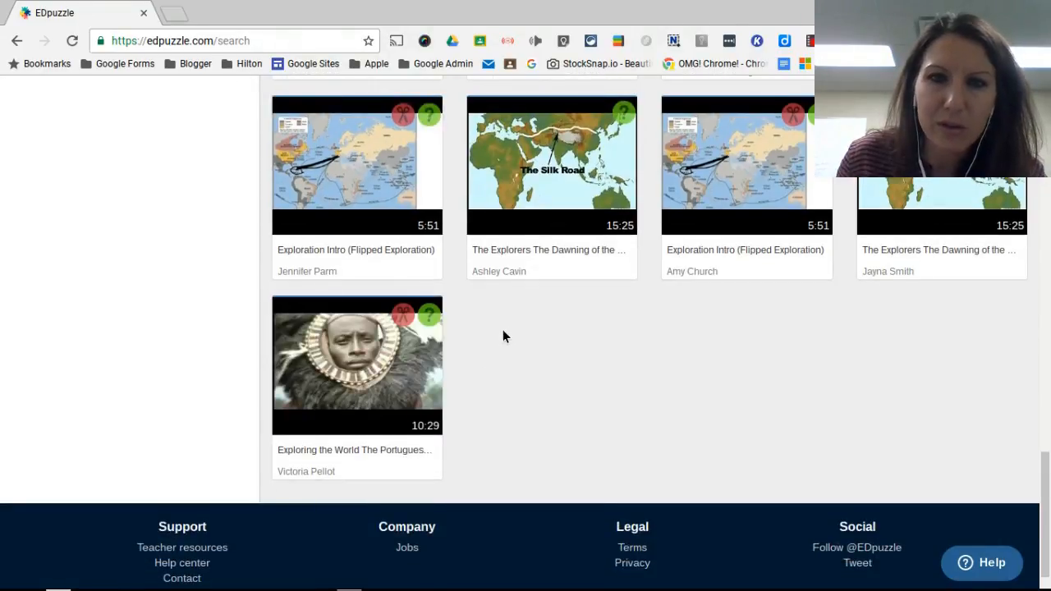
pyautogui.scroll(5, 504, 331)
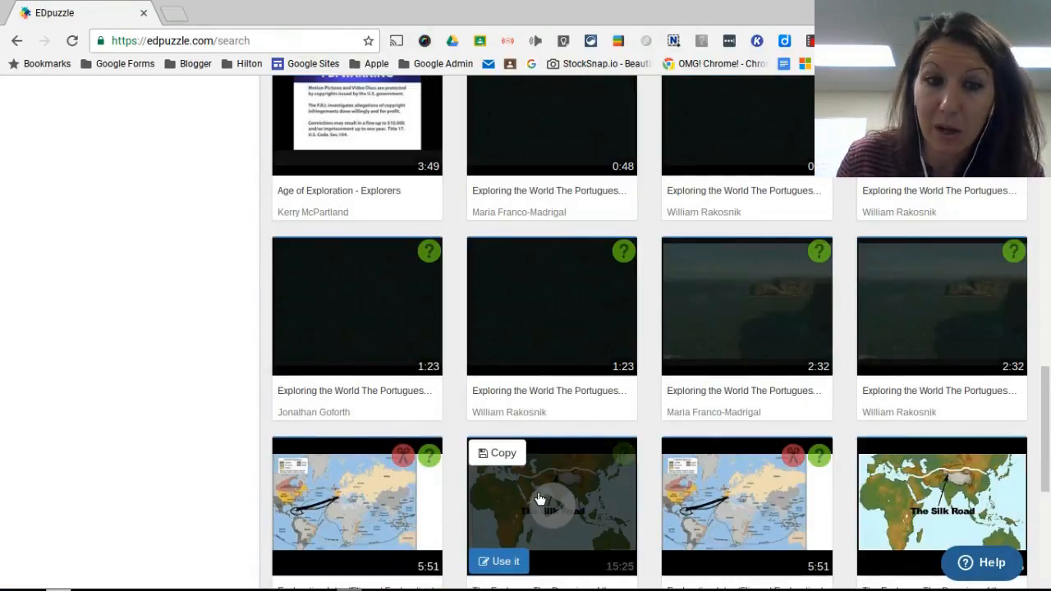
pyautogui.scroll(-2, 374, 550)
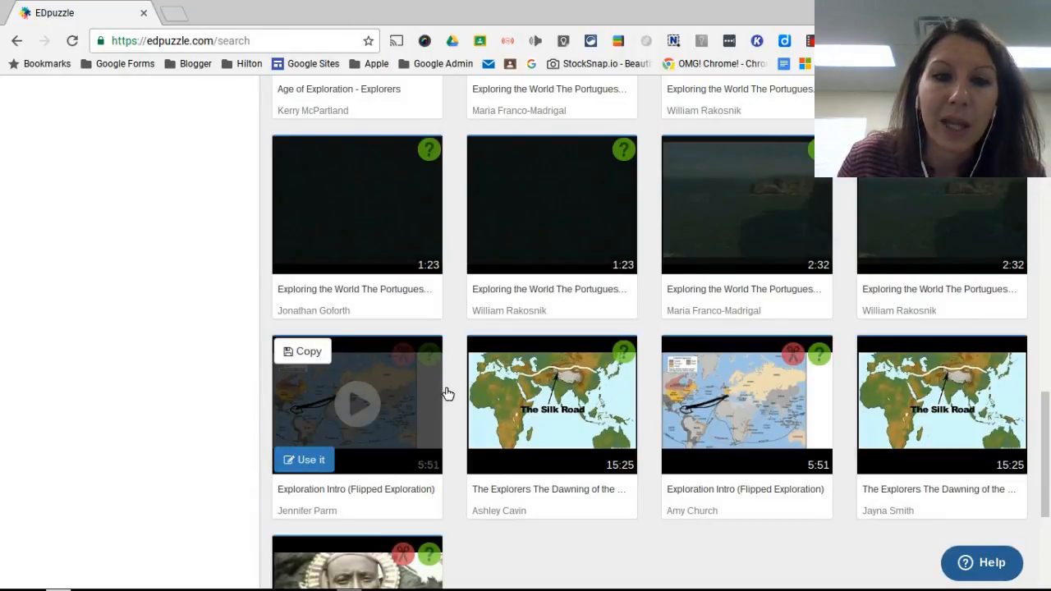
# Step: Preview the second Exploration Intro (Flipped Exploration) lesson and step through several of its embedded questions
pyautogui.click(751, 410)
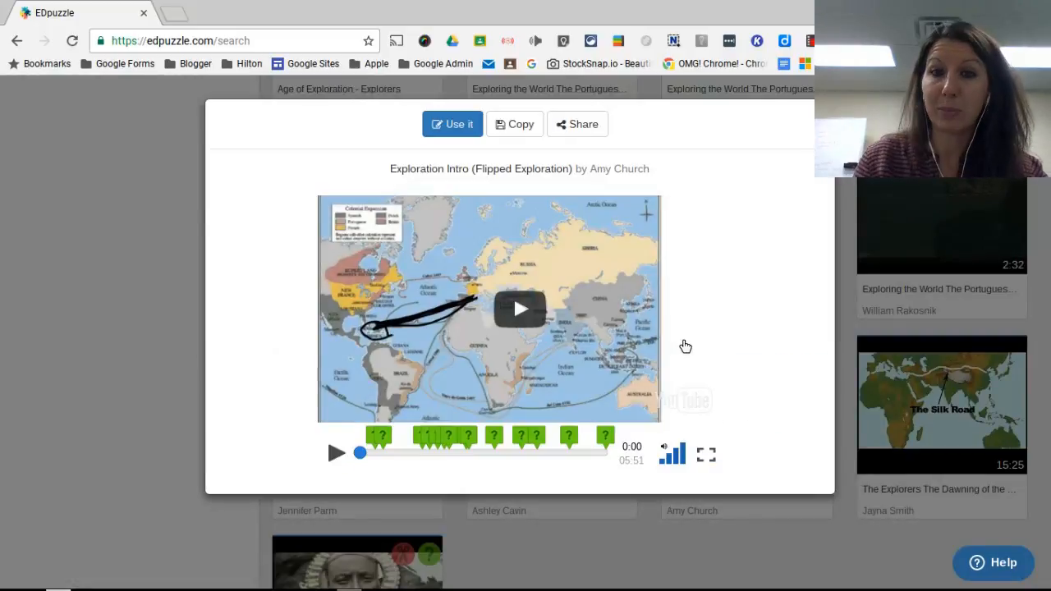
pyautogui.click(383, 438)
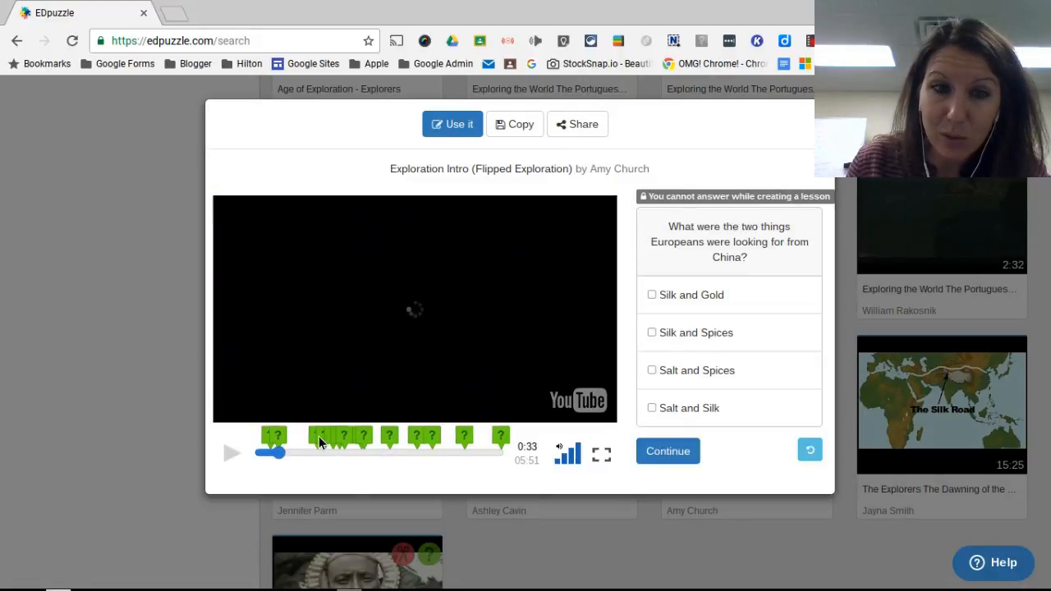
pyautogui.click(319, 439)
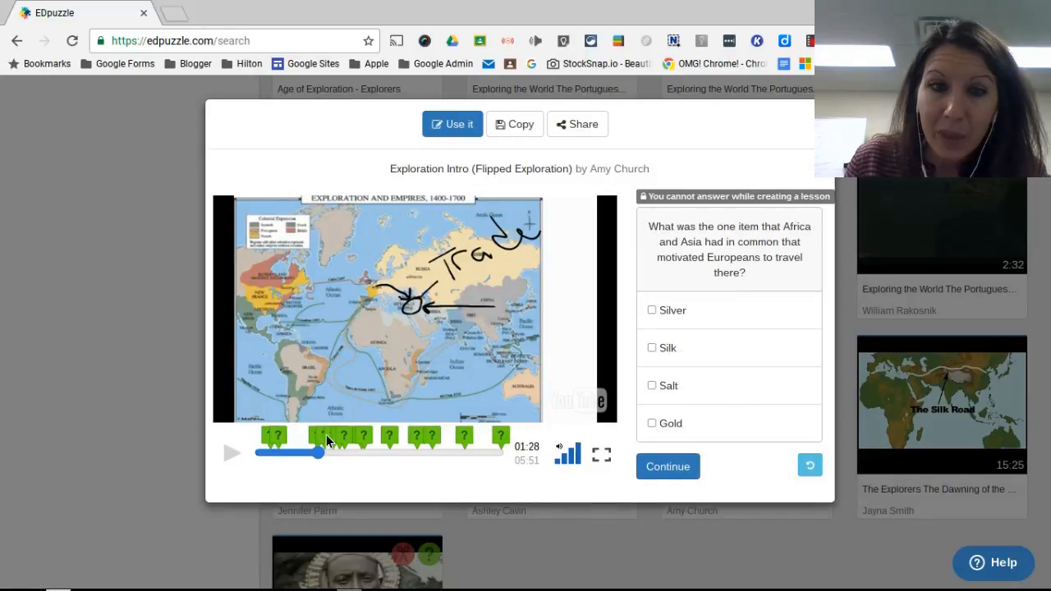
pyautogui.click(329, 436)
pyautogui.click(353, 433)
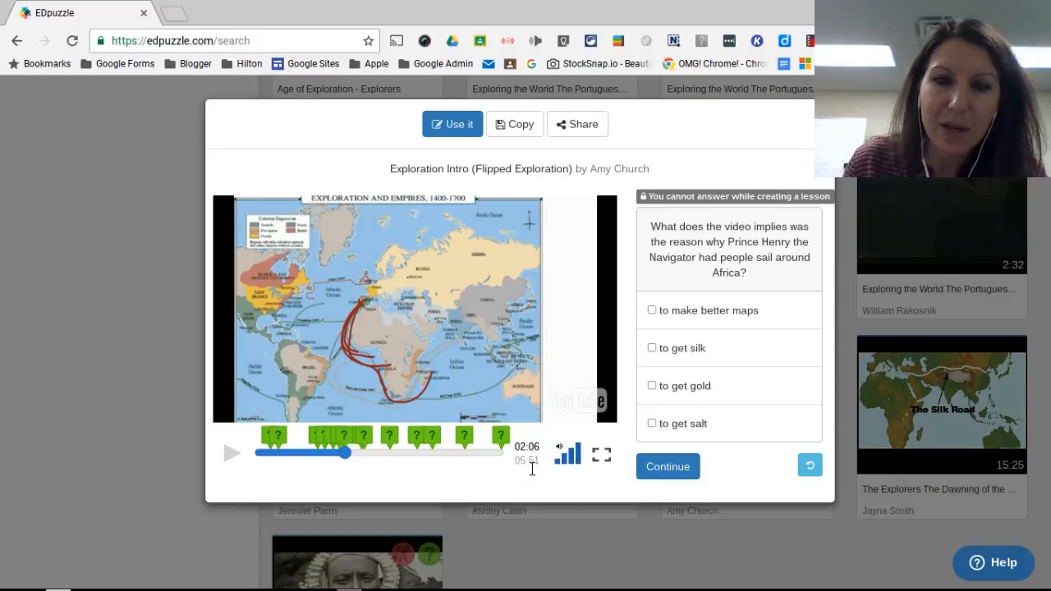
pyautogui.click(369, 438)
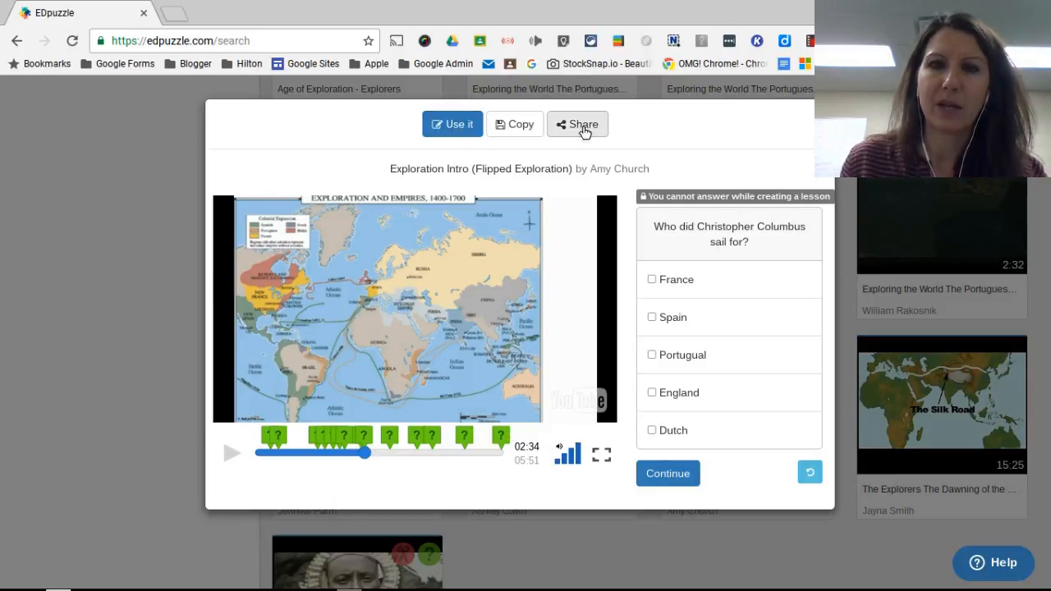
# Step: Use the previewed Exploration Intro lesson to open it in the editor, and start playing its video
pyautogui.click(465, 124)
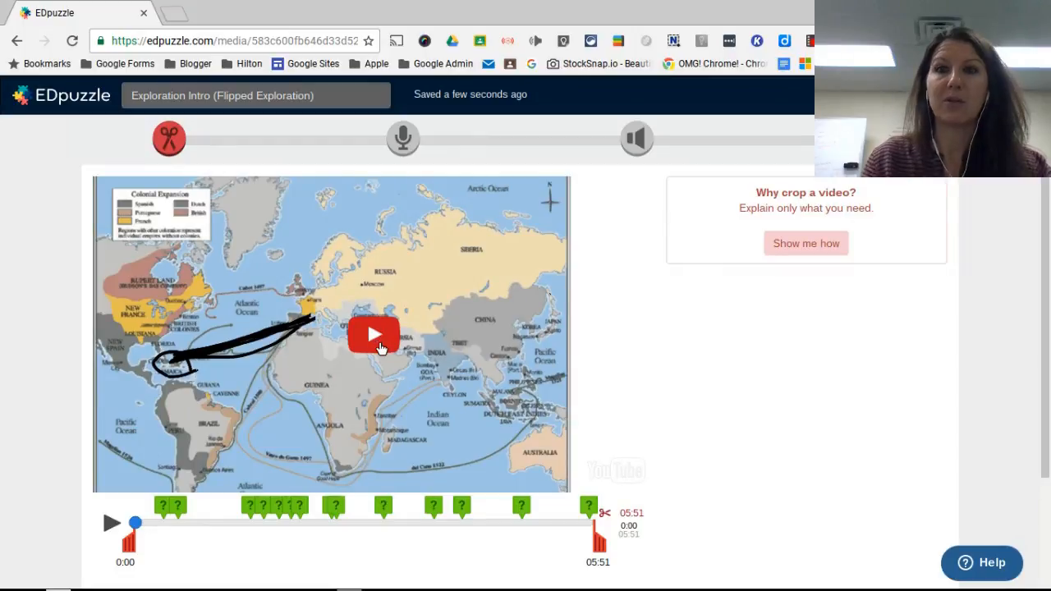
pyautogui.click(391, 349)
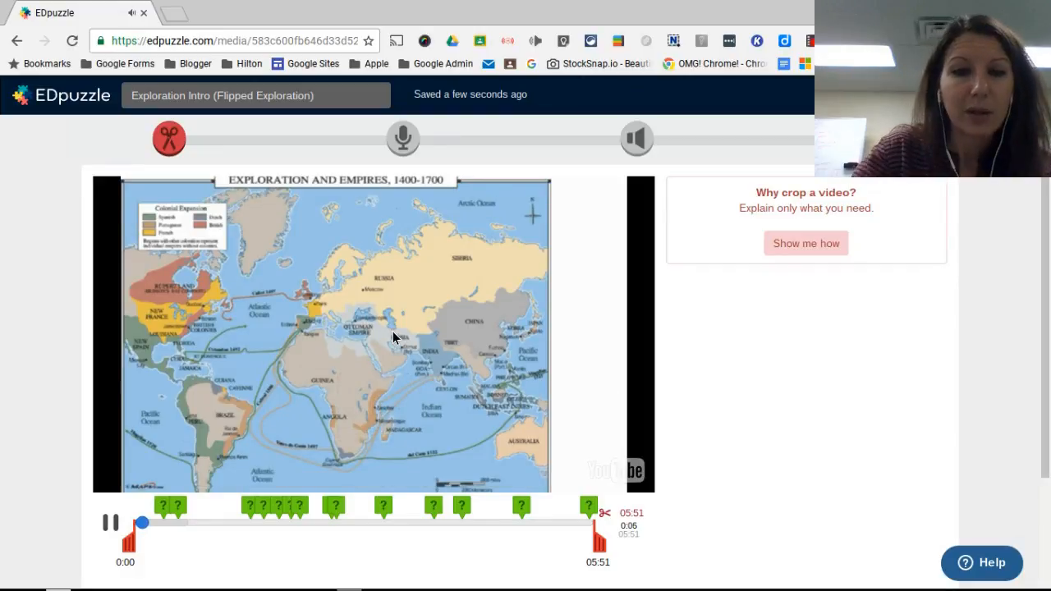
# Step: Adjust the system volume to a comfortable level while the lesson video plays
pyautogui.press('XF86AudioRaiseVolume')
pyautogui.press('XF86AudioRaiseVolume')
pyautogui.press('XF86AudioRaiseVolume')
pyautogui.press('XF86AudioRaiseVolume')
pyautogui.press('XF86AudioRaiseVolume')
pyautogui.press('XF86AudioRaiseVolume')
pyautogui.press('XF86AudioRaiseVolume')
pyautogui.press('XF86AudioRaiseVolume')
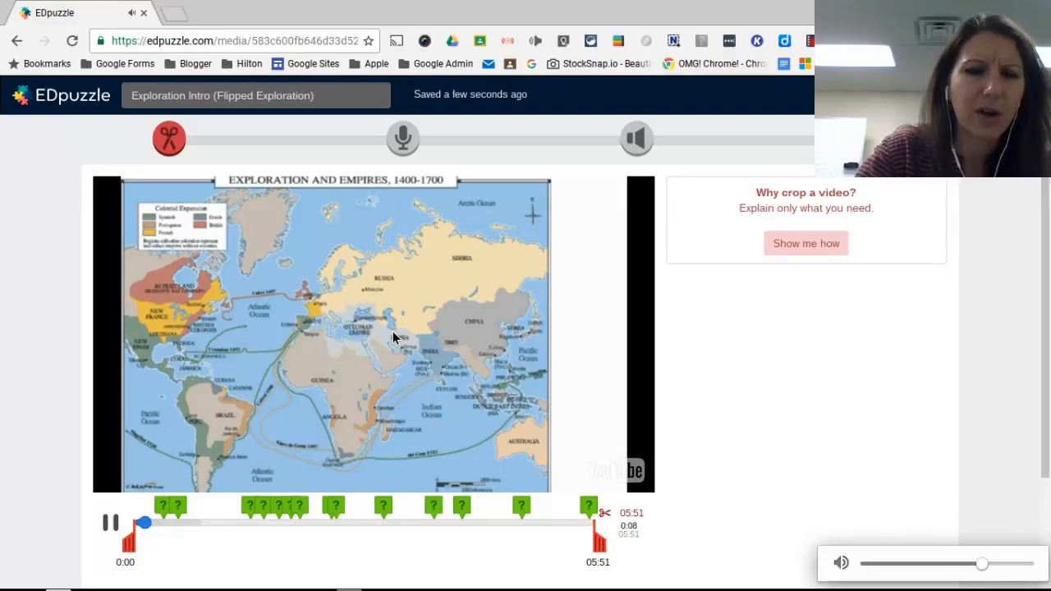
pyautogui.press('XF86AudioLowerVolume')
pyautogui.press('XF86AudioLowerVolume')
pyautogui.press('XF86AudioLowerVolume')
pyautogui.press('XF86AudioLowerVolume')
pyautogui.press('XF86AudioLowerVolume')
pyautogui.press('XF86AudioRaiseVolume')
pyautogui.press('XF86AudioRaiseVolume')
pyautogui.press('XF86AudioRaiseVolume')
pyautogui.press('XF86AudioLowerVolume')
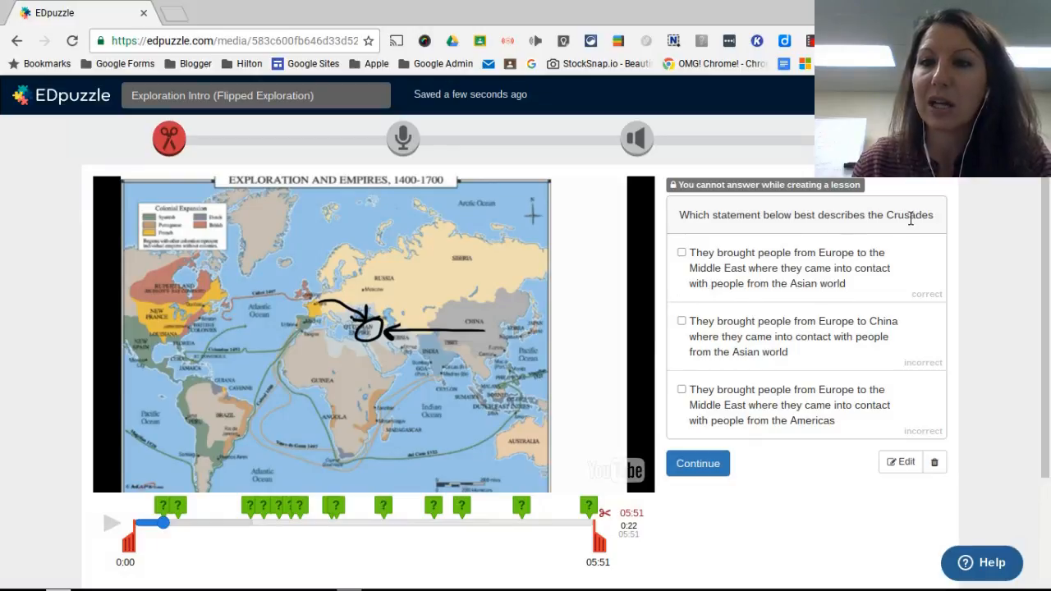
# Step: Open the Crusades multiple-choice question at 0:22 for editing and review its question text and answer choices
pyautogui.scroll(-1, 729, 228)
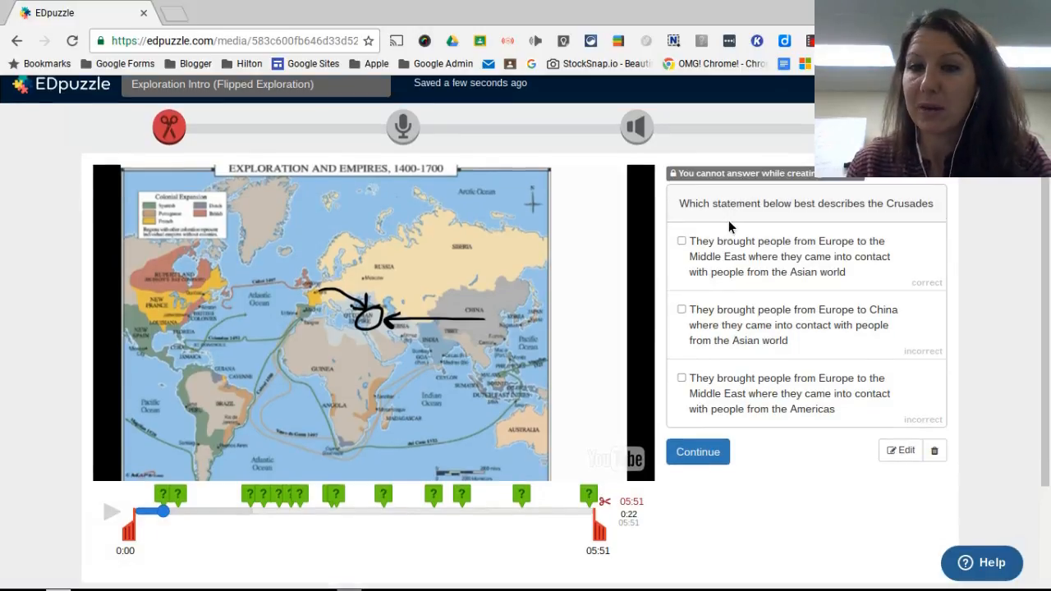
pyautogui.scroll(-1, 734, 230)
pyautogui.scroll(2, 746, 237)
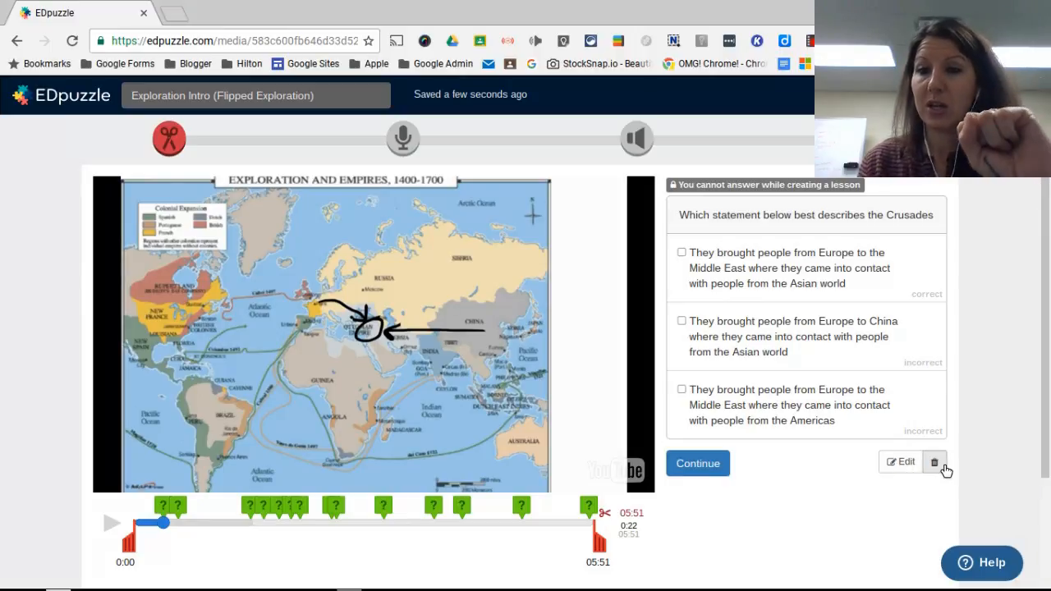
pyautogui.click(902, 463)
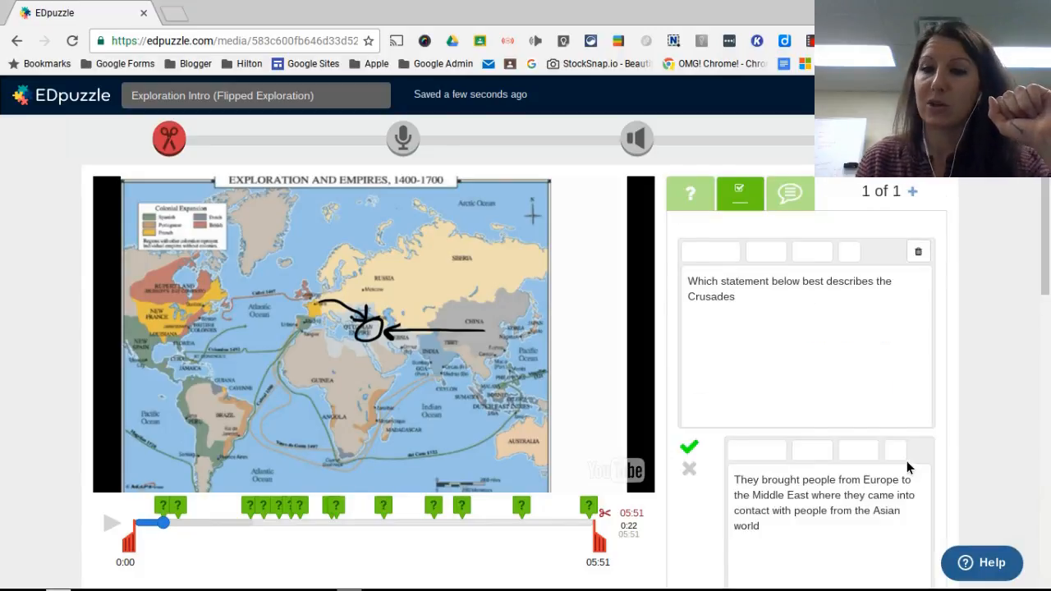
pyautogui.moveTo(787, 310); pyautogui.dragTo(676, 272)
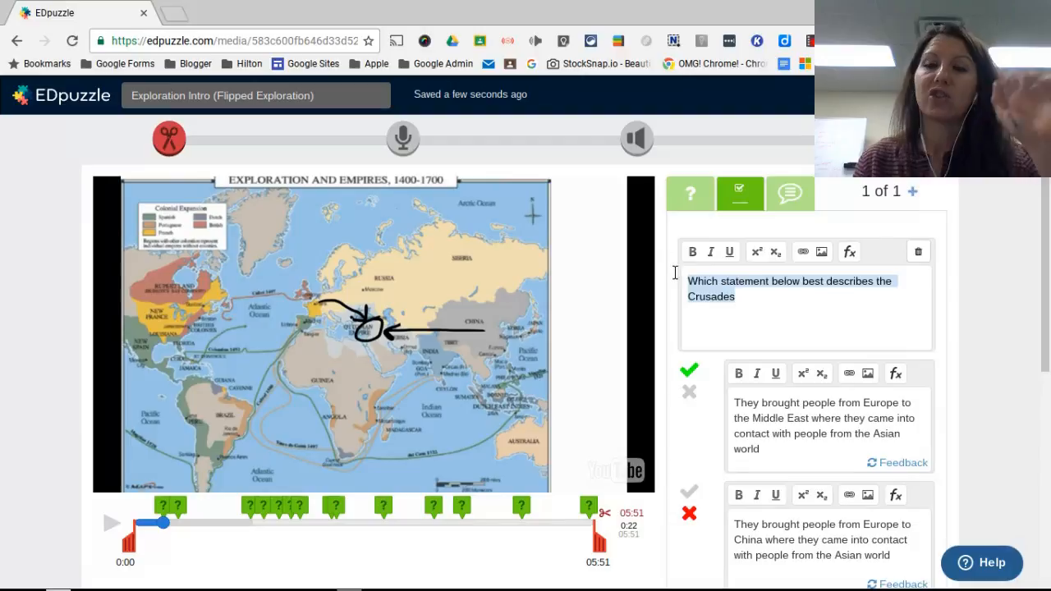
pyautogui.scroll(-2, 817, 331)
pyautogui.scroll(-3, 810, 438)
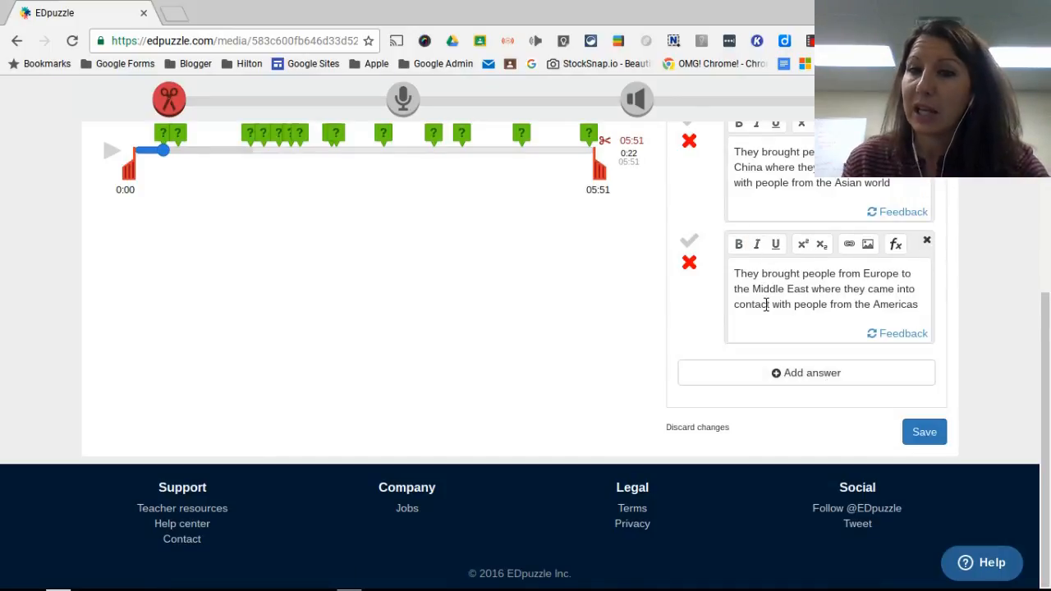
pyautogui.scroll(4, 887, 305)
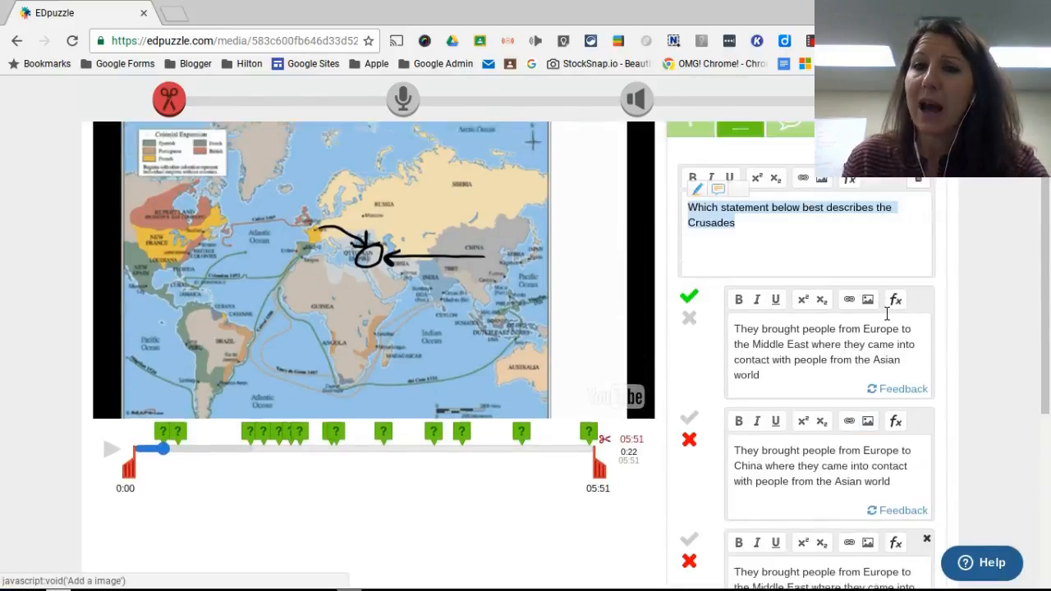
pyautogui.scroll(1, 906, 335)
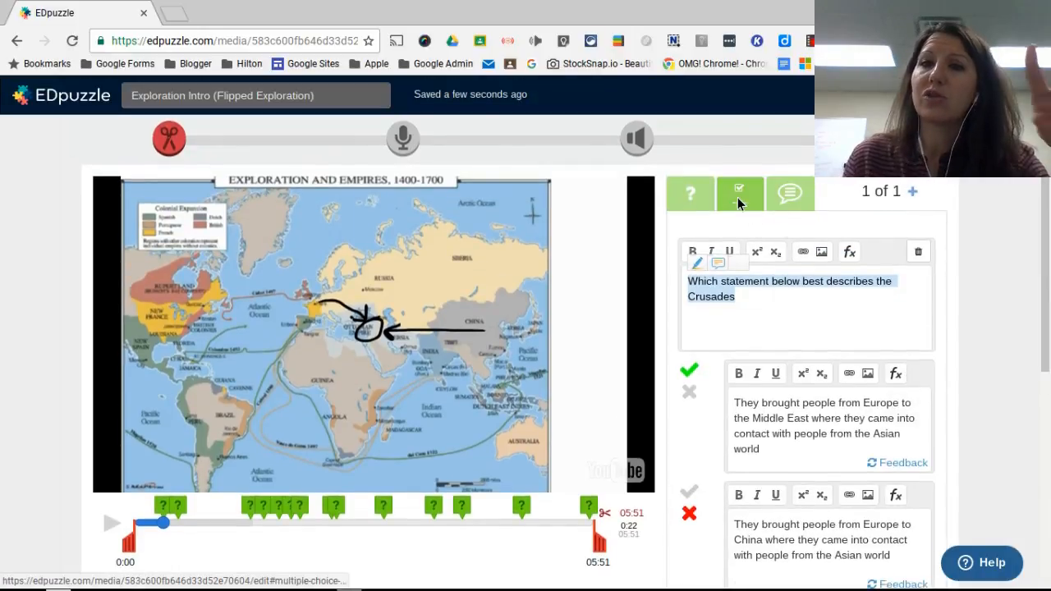
# Step: Try the open-ended type for the Crusades question, change it to a comment instead, and save it
pyautogui.click(692, 200)
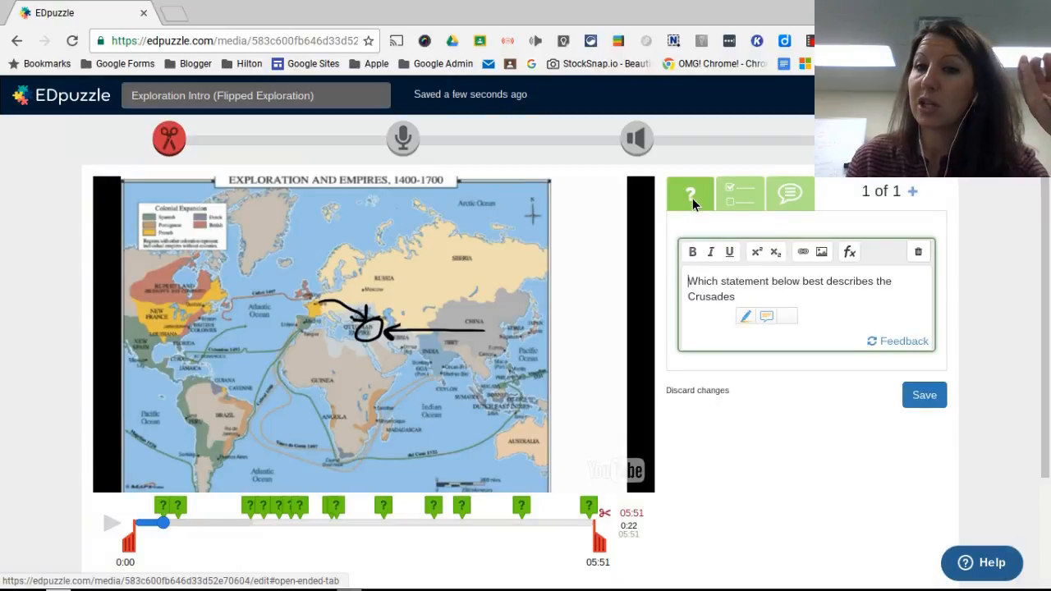
pyautogui.click(807, 202)
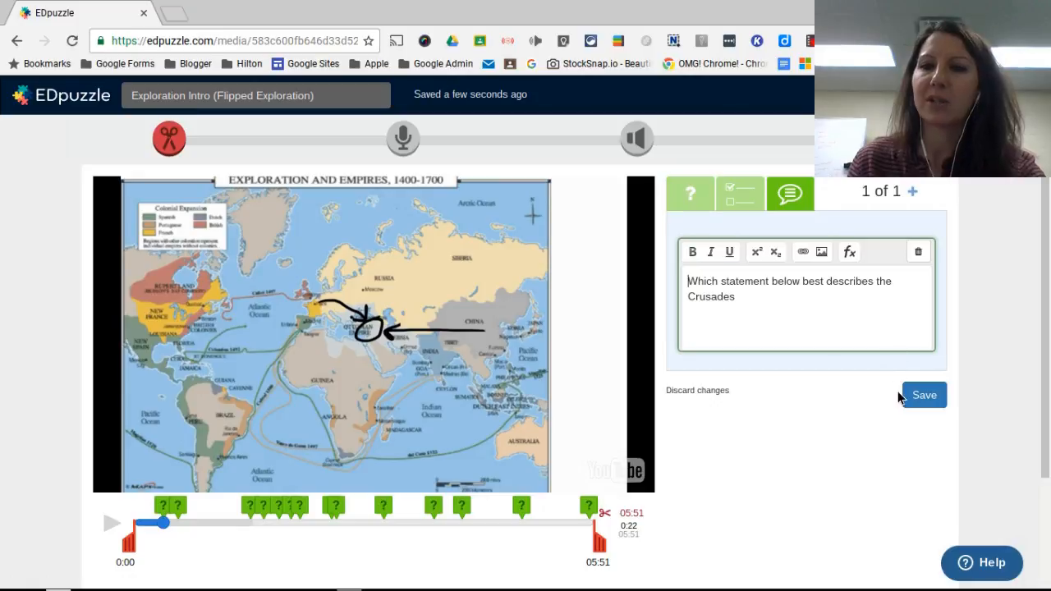
pyautogui.click(933, 402)
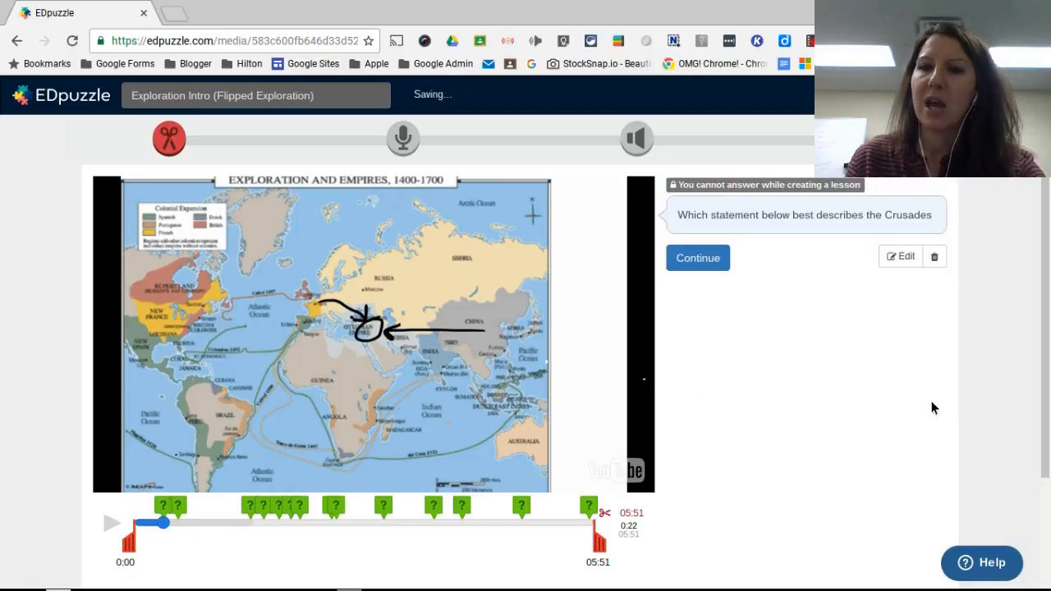
# Step: Delete the Crusades question at 0:22, then play the video on past the 0:33 question and pause it at 0:40
pyautogui.click(936, 257)
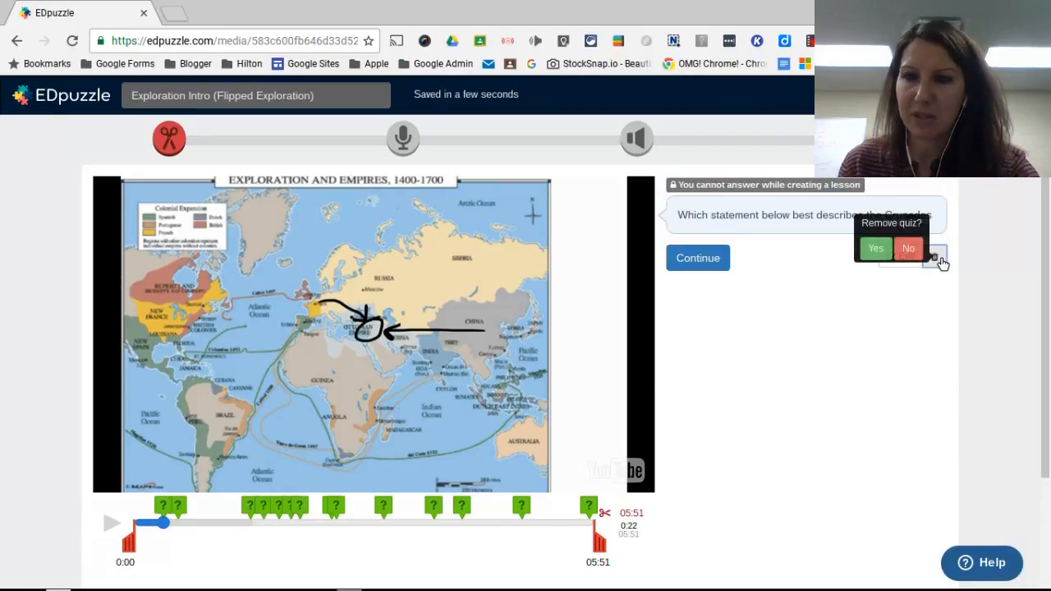
pyautogui.click(876, 248)
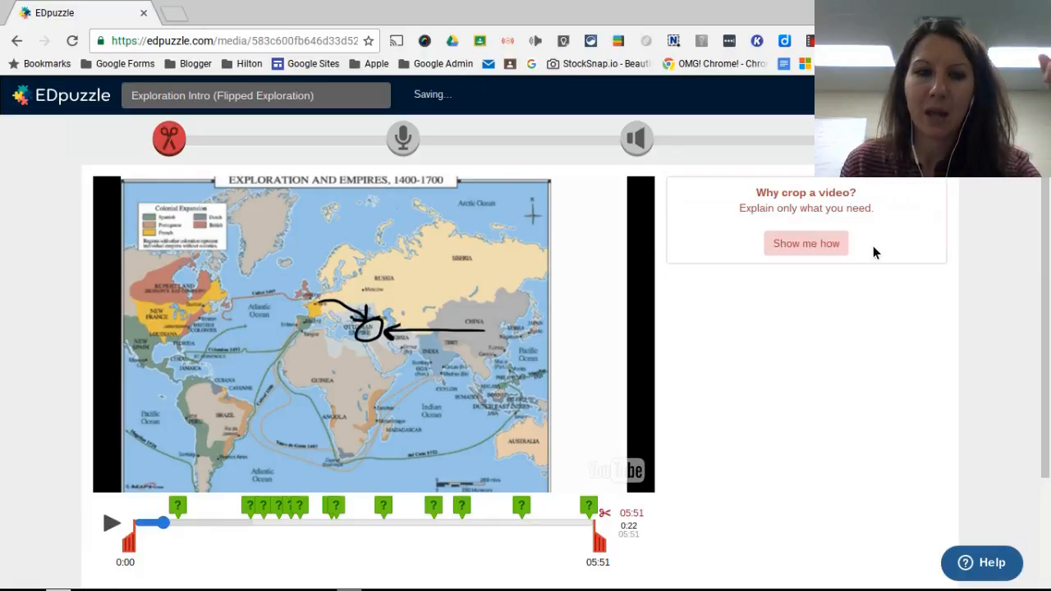
pyautogui.click(113, 522)
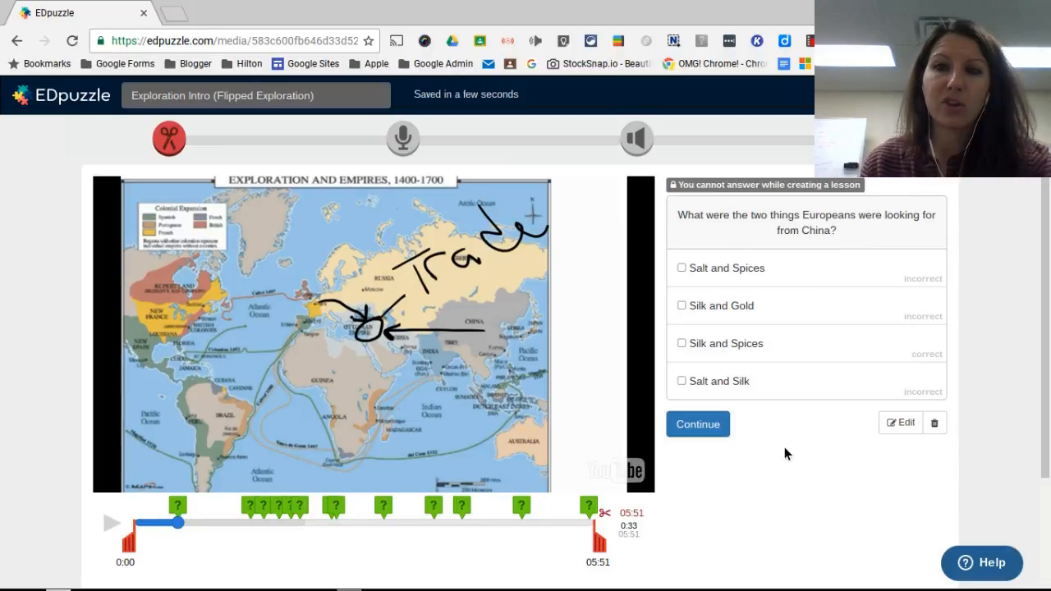
pyautogui.click(690, 424)
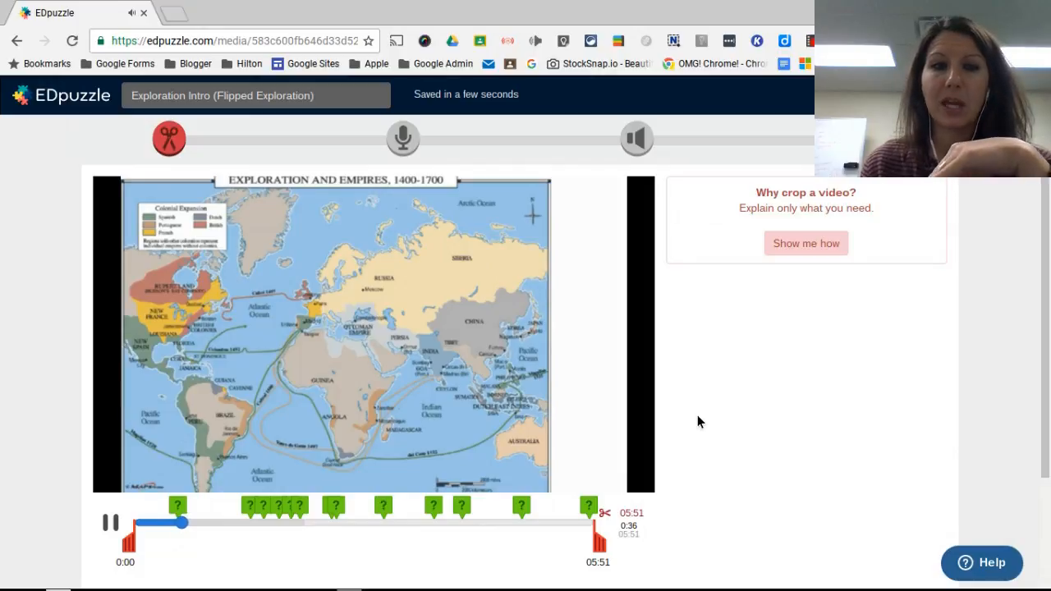
pyautogui.click(115, 524)
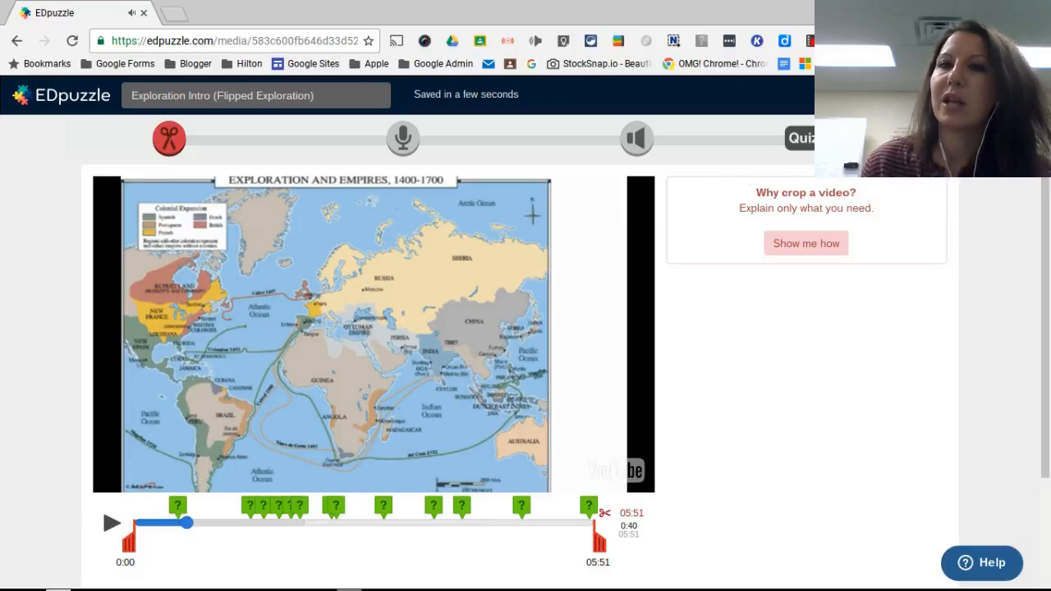
# Step: Record a short audio note at 0:40 in the lesson video
pyautogui.click(801, 138)
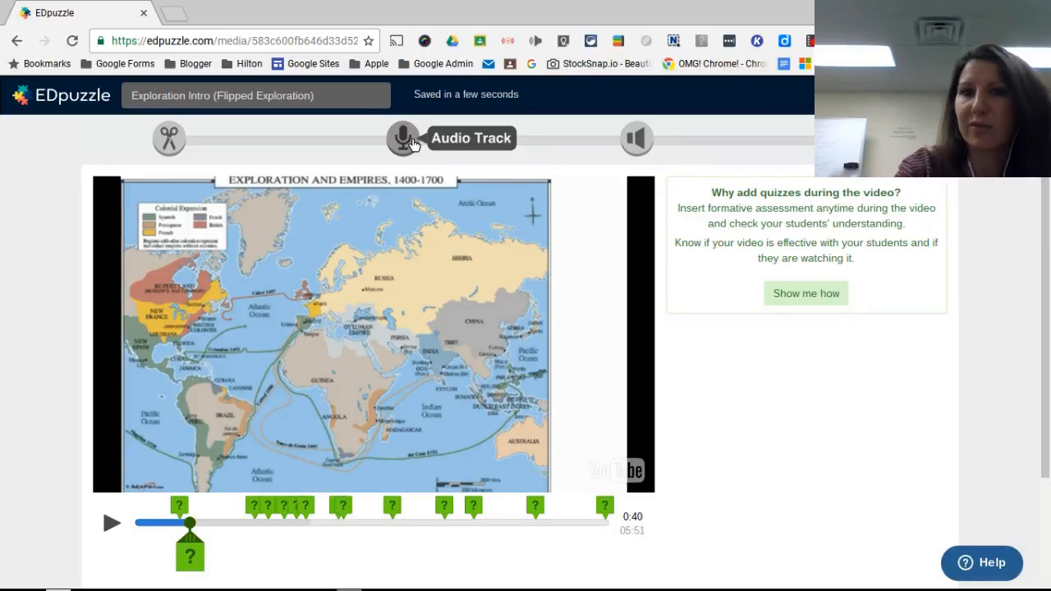
pyautogui.click(637, 140)
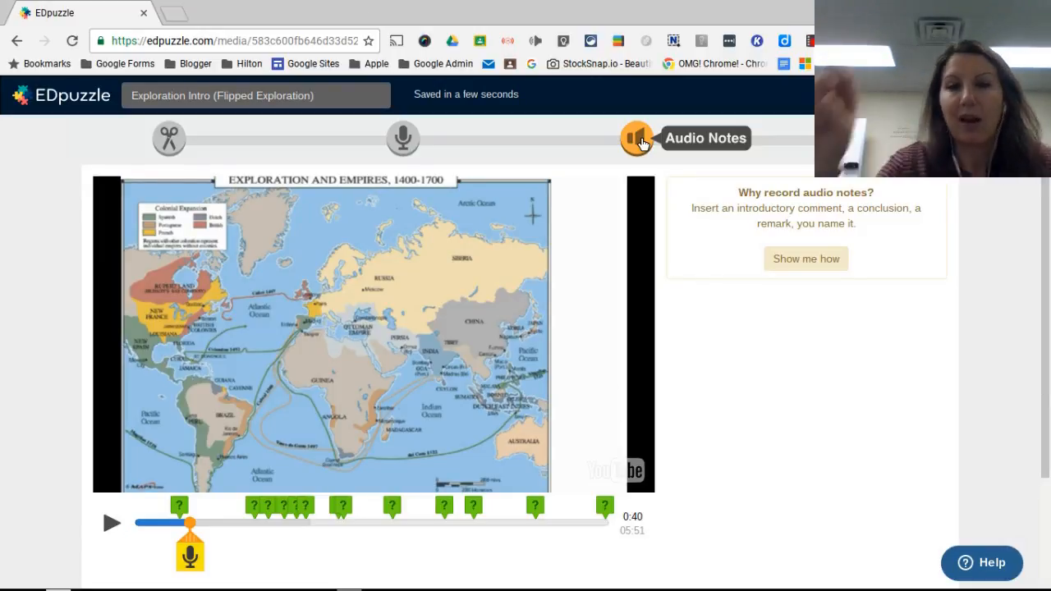
pyautogui.click(190, 558)
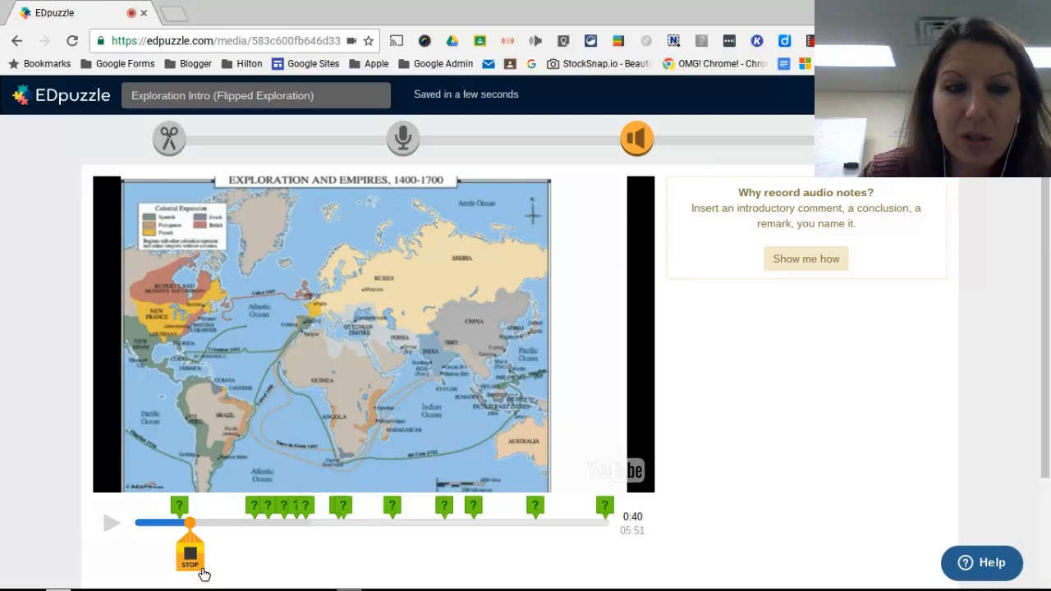
pyautogui.click(202, 569)
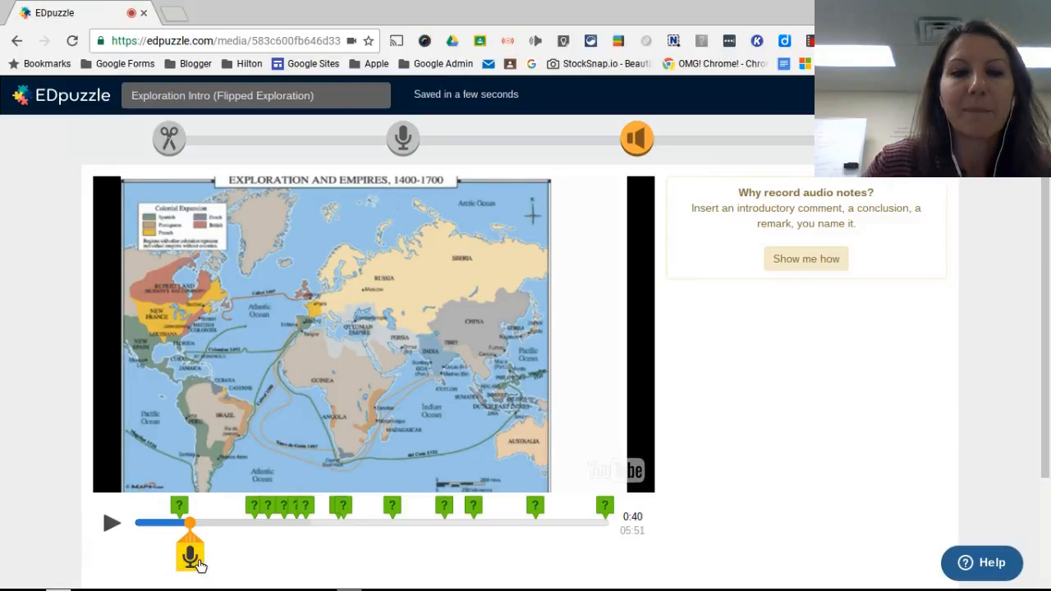
pyautogui.scroll(-1, 241, 555)
pyautogui.scroll(-1, 247, 549)
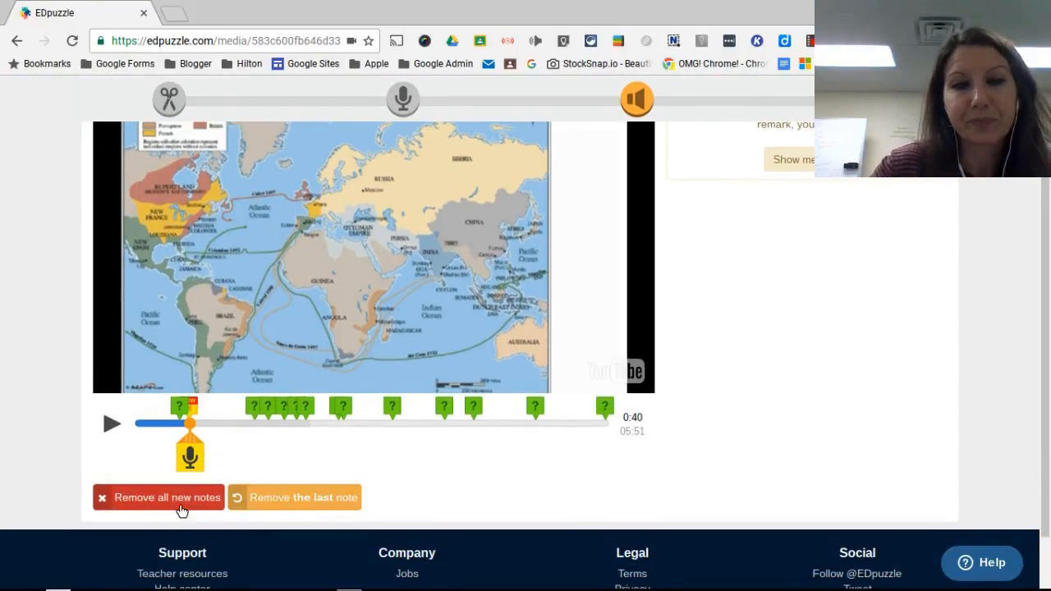
pyautogui.scroll(1, 440, 460)
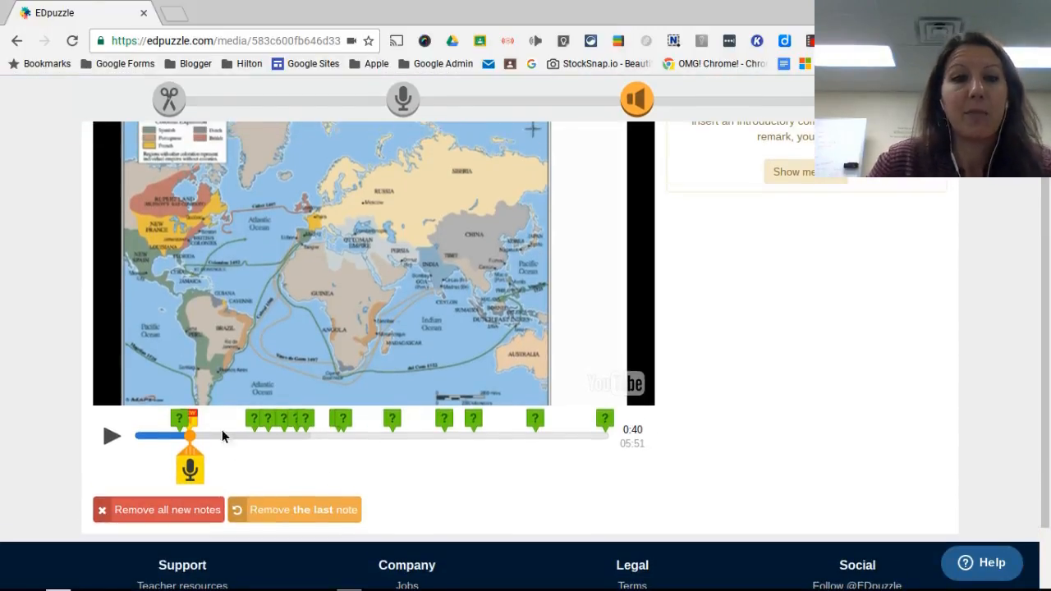
# Step: Play back the audio note at 0:40 and let the video run on, pausing it at 0:46
pyautogui.click(115, 440)
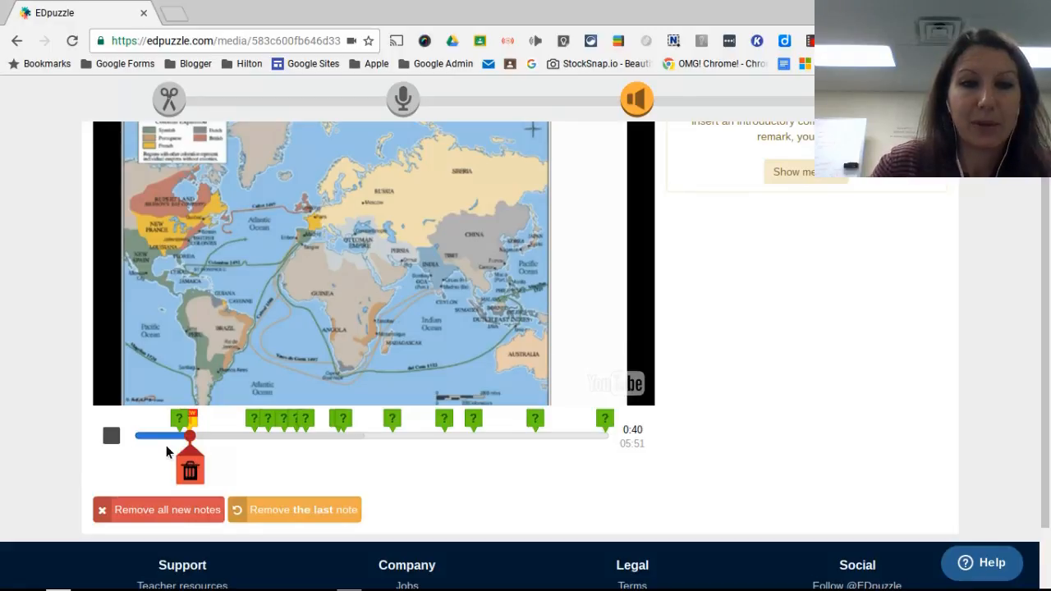
pyautogui.scroll(2, 218, 448)
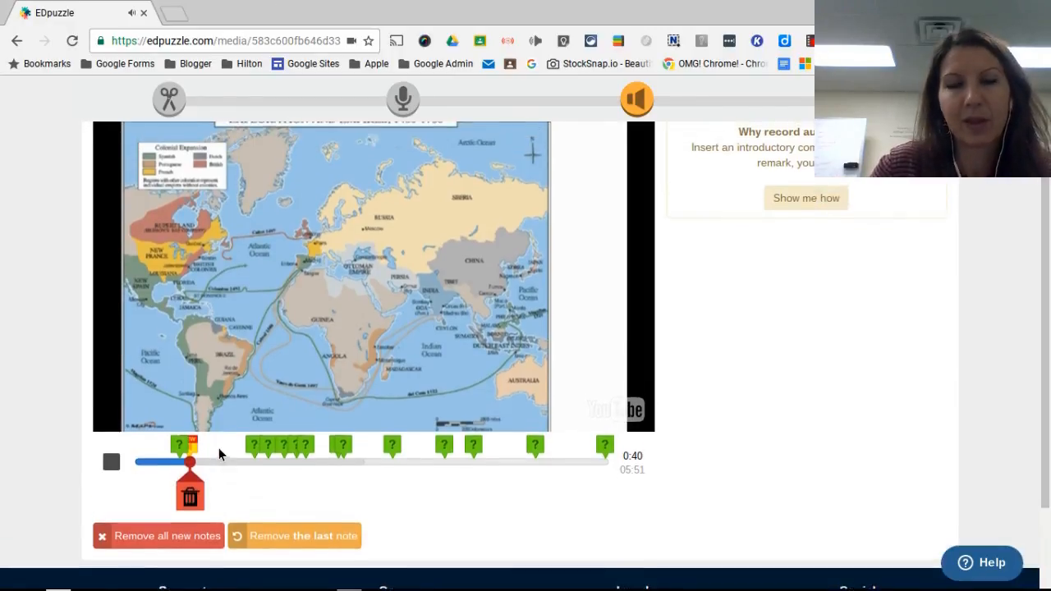
pyautogui.scroll(-1, 220, 447)
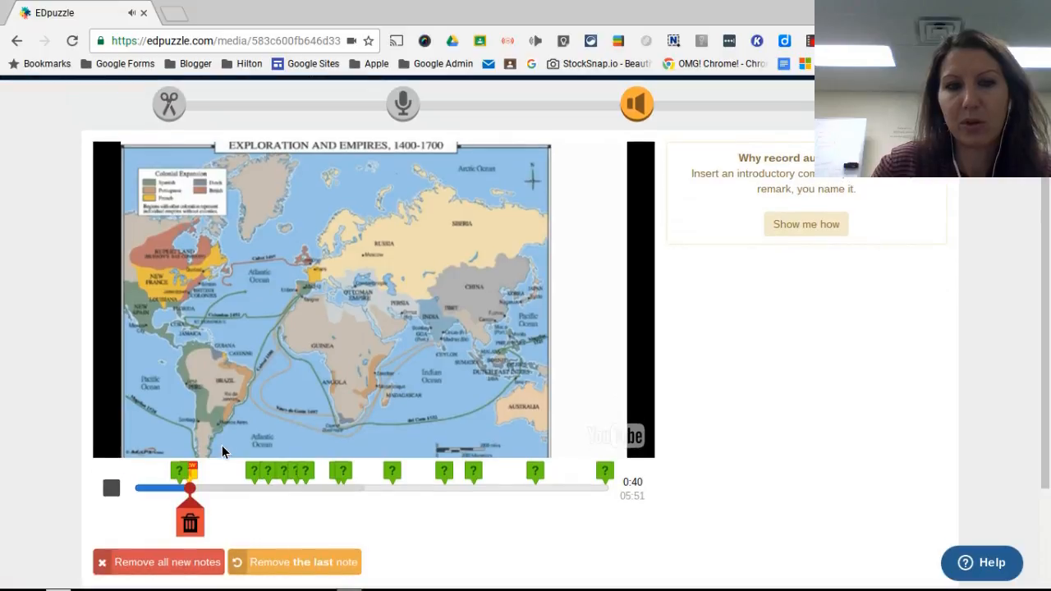
pyautogui.press('space')
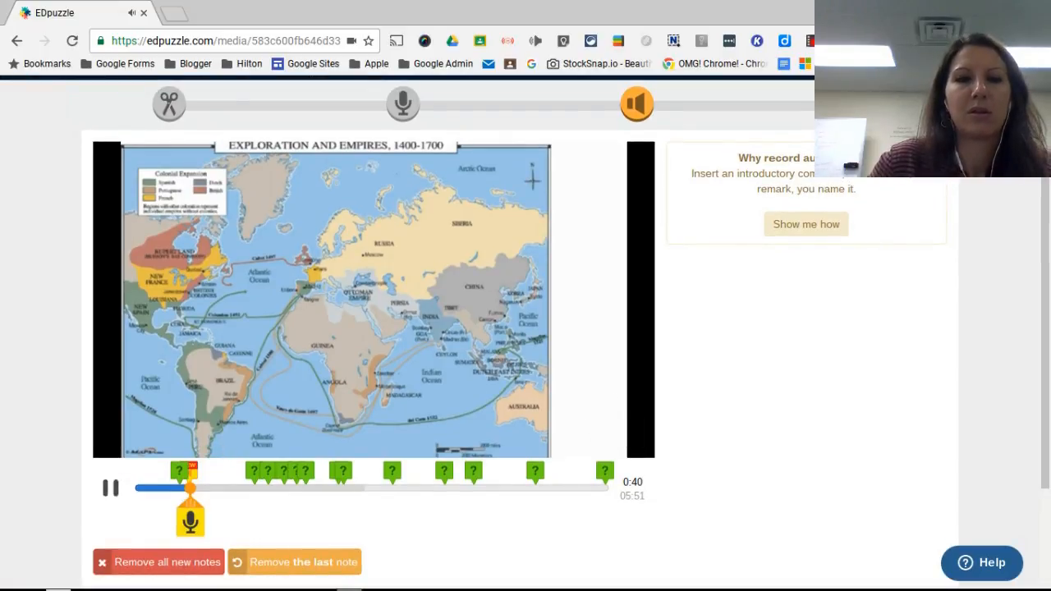
pyautogui.click(113, 490)
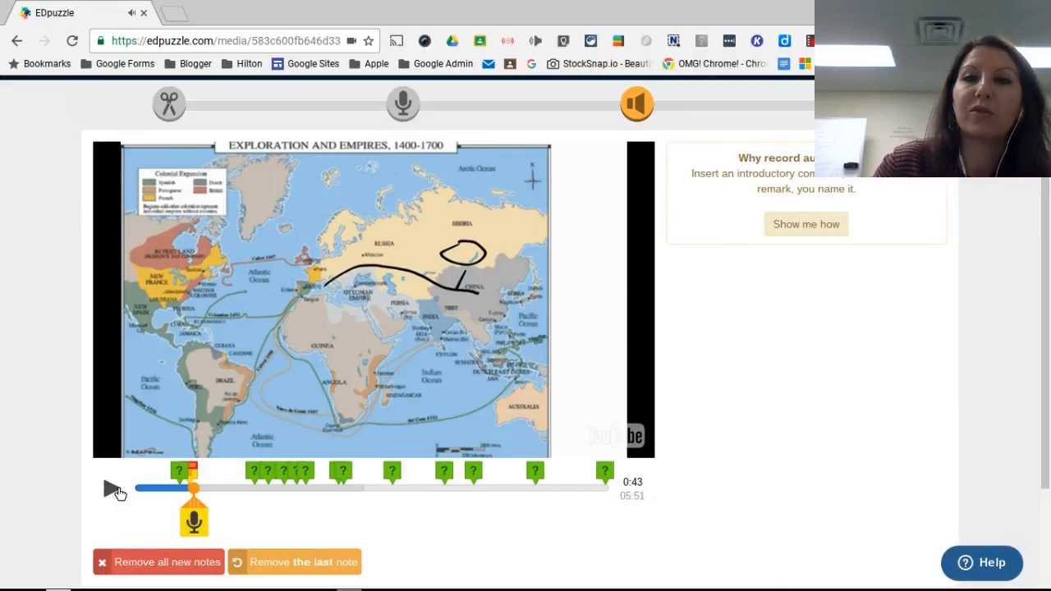
pyautogui.scroll(1, 115, 491)
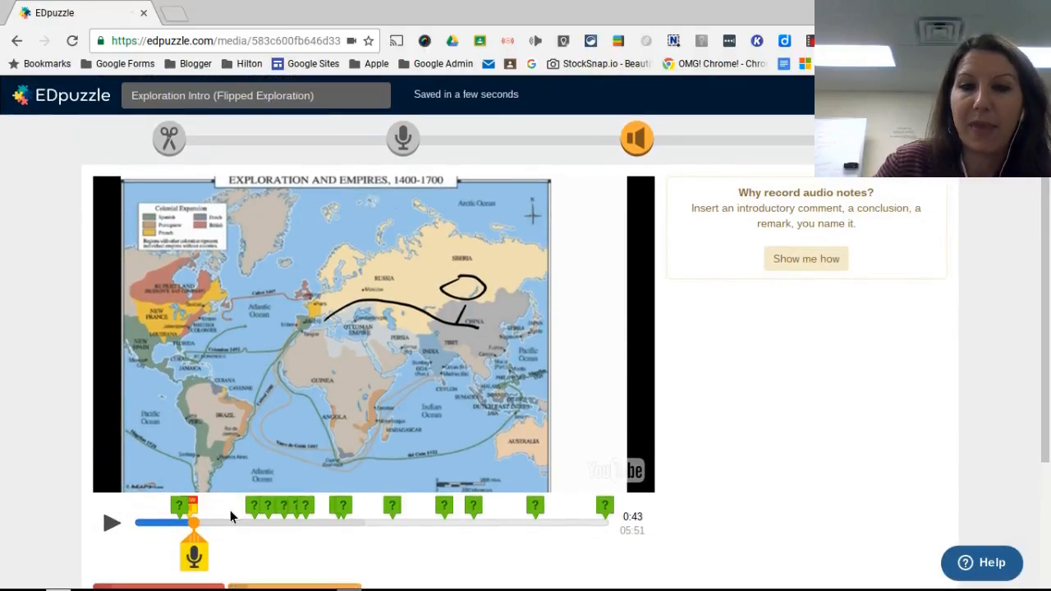
pyautogui.click(112, 524)
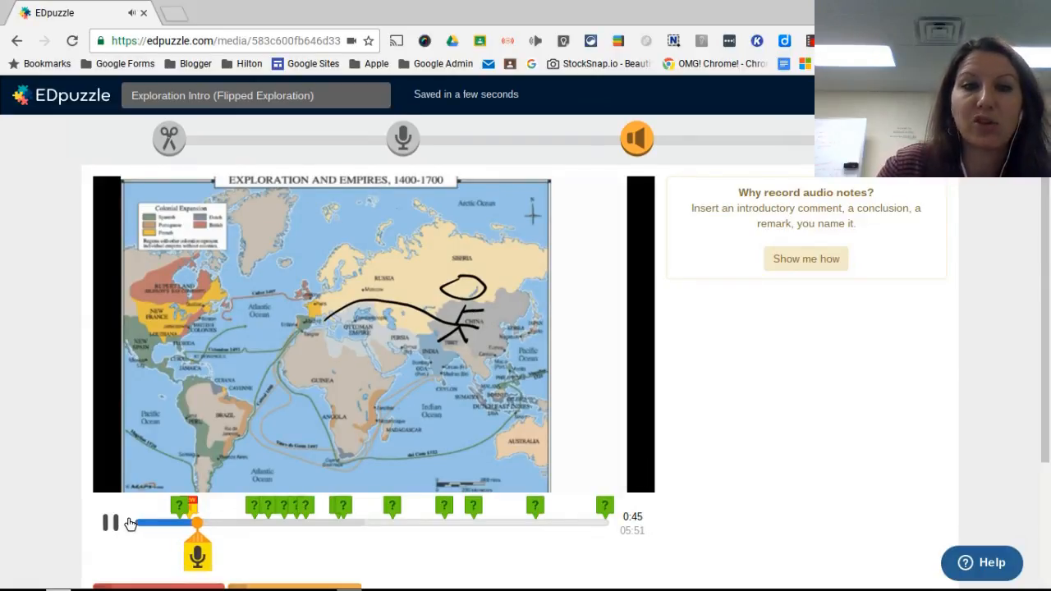
pyautogui.click(117, 526)
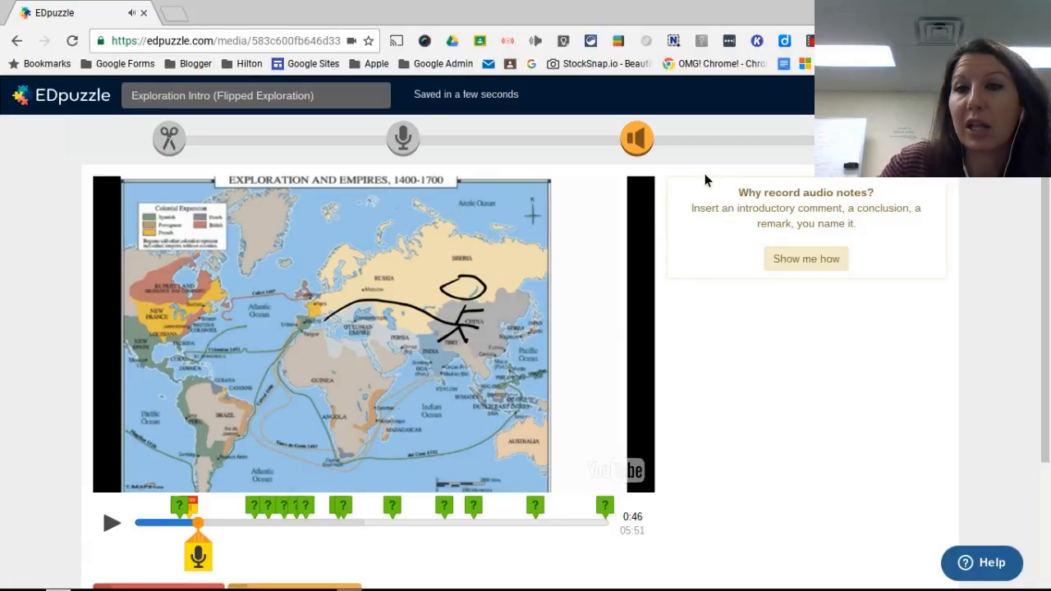
# Step: Review the 0:33 quiz, then start a new question at the 0:40 audio note and try the multiple-choice and comment types
pyautogui.click(801, 138)
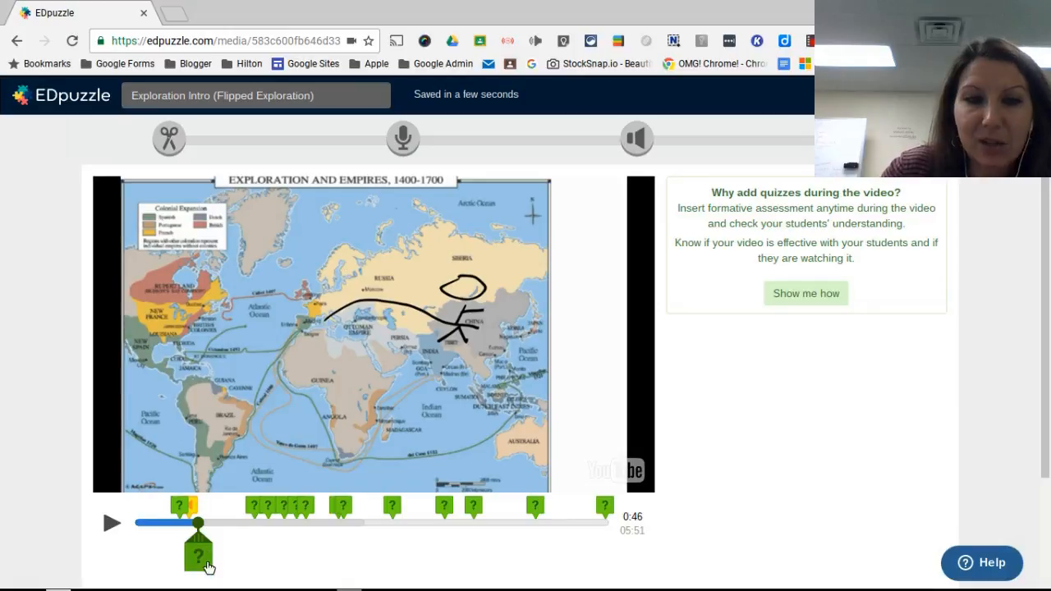
pyautogui.click(184, 511)
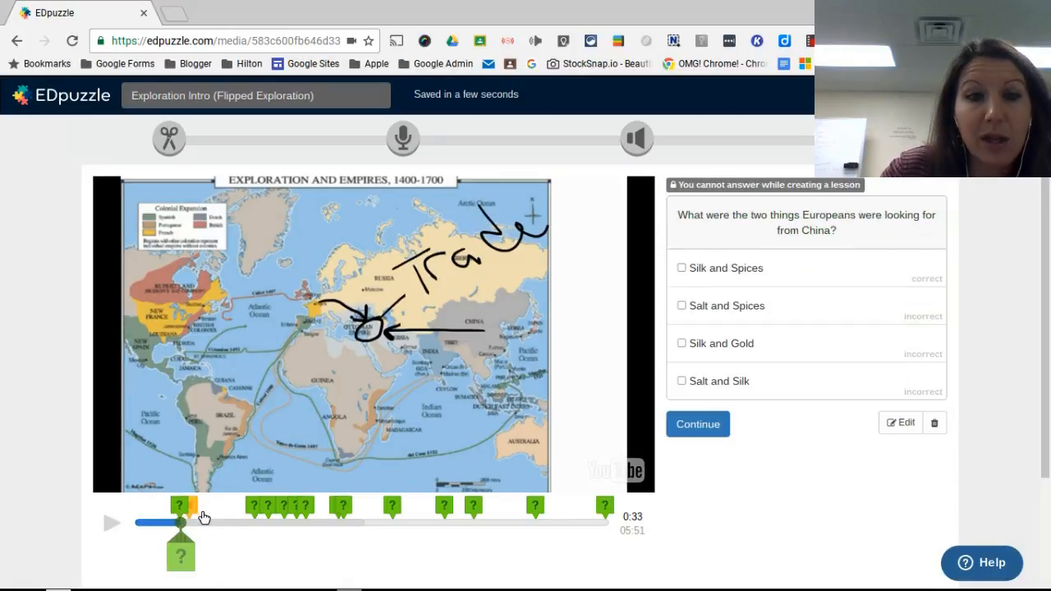
pyautogui.click(202, 514)
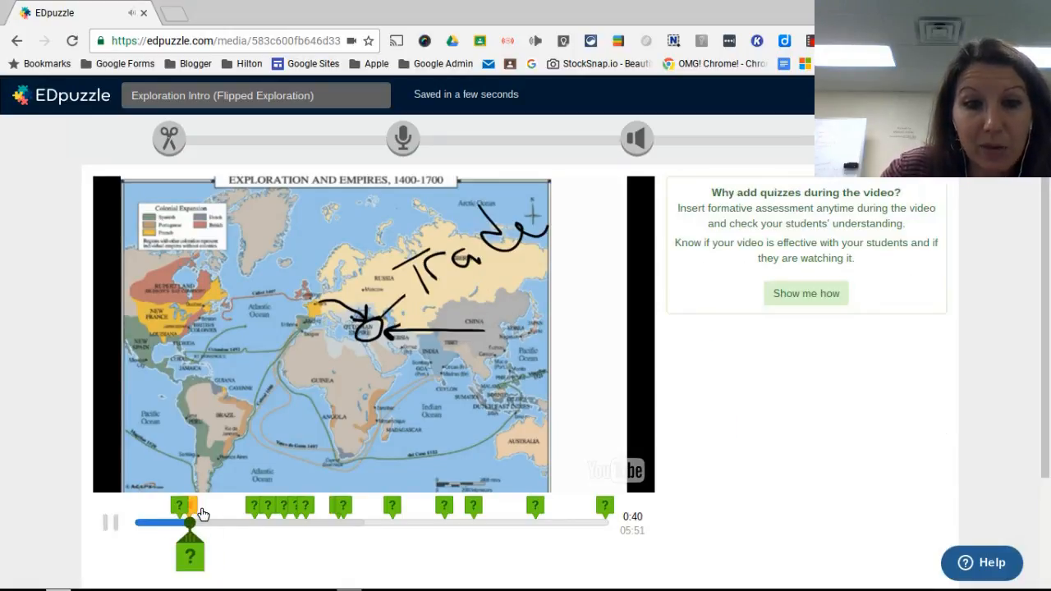
pyautogui.click(193, 555)
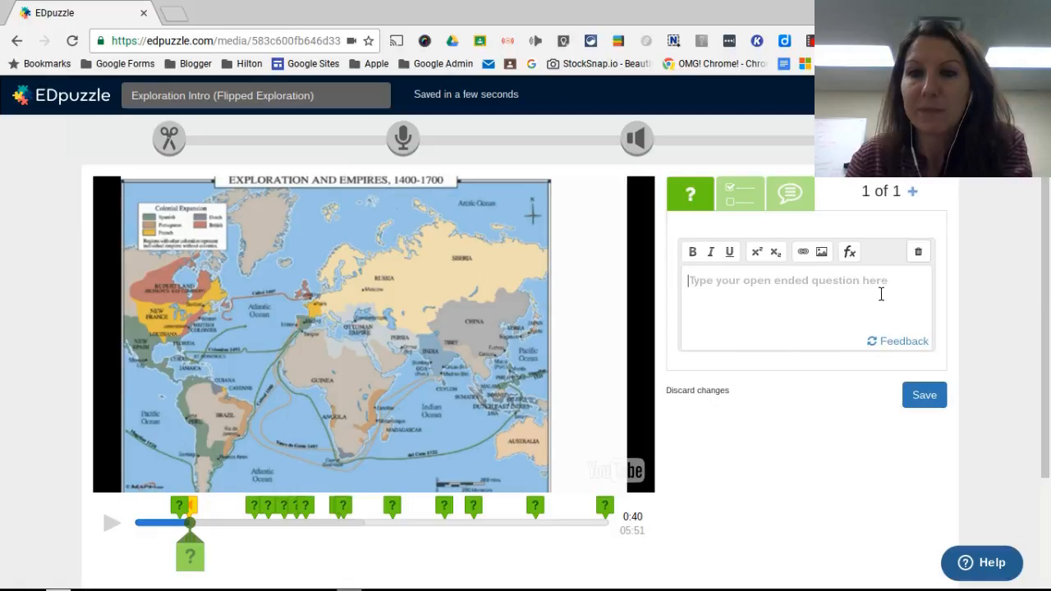
pyautogui.click(751, 210)
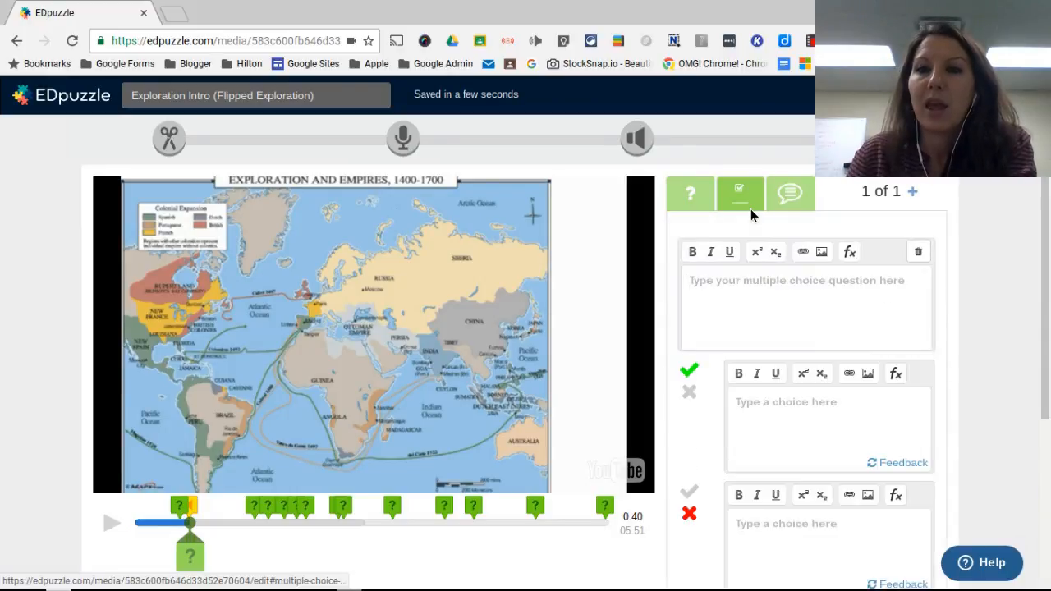
pyautogui.click(797, 185)
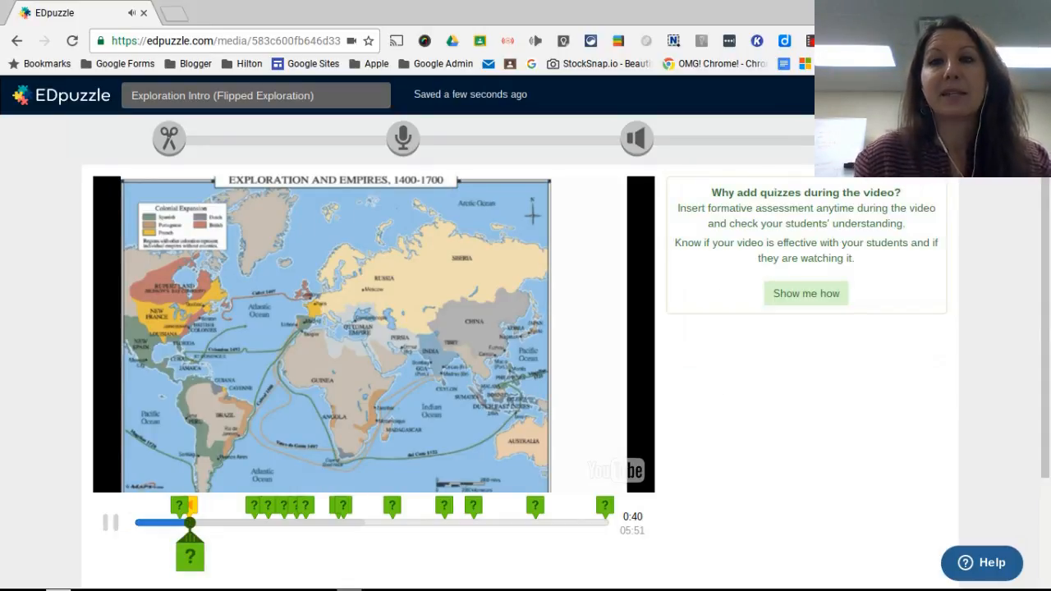
# Step: Pause the video, finish the lesson and assign it to the Get Into Google Sites class with Prevent skipping on
pyautogui.click(1010, 96)
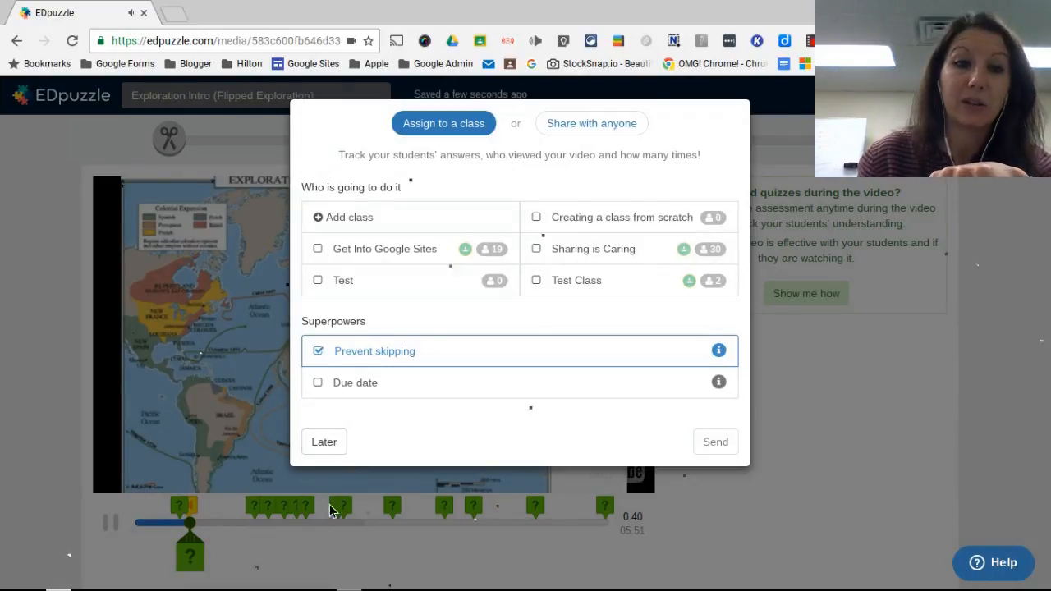
pyautogui.click(115, 534)
pyautogui.click(117, 532)
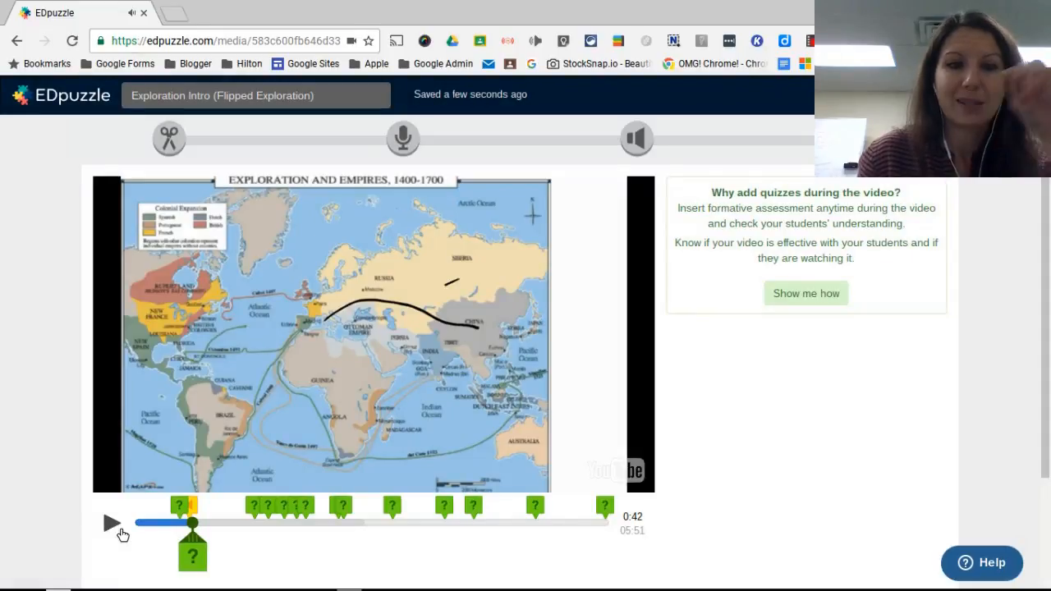
pyautogui.click(1007, 95)
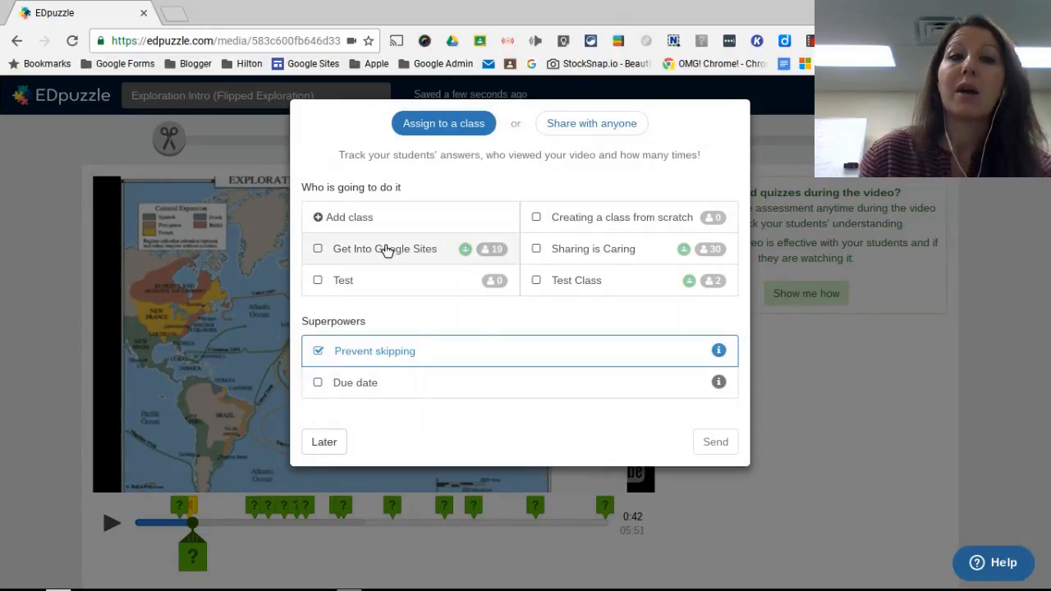
pyautogui.click(320, 249)
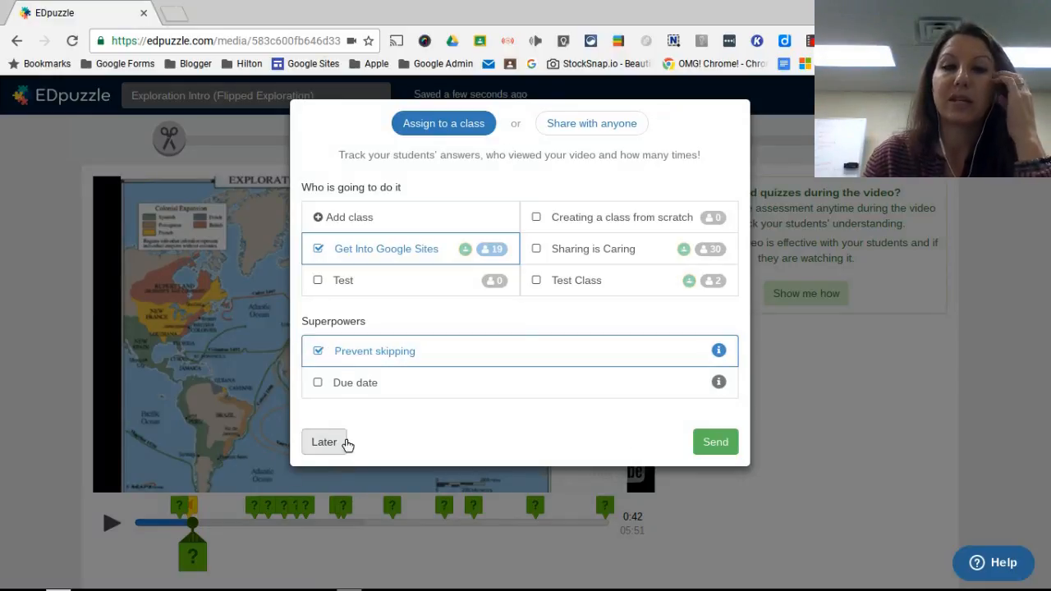
pyautogui.click(715, 439)
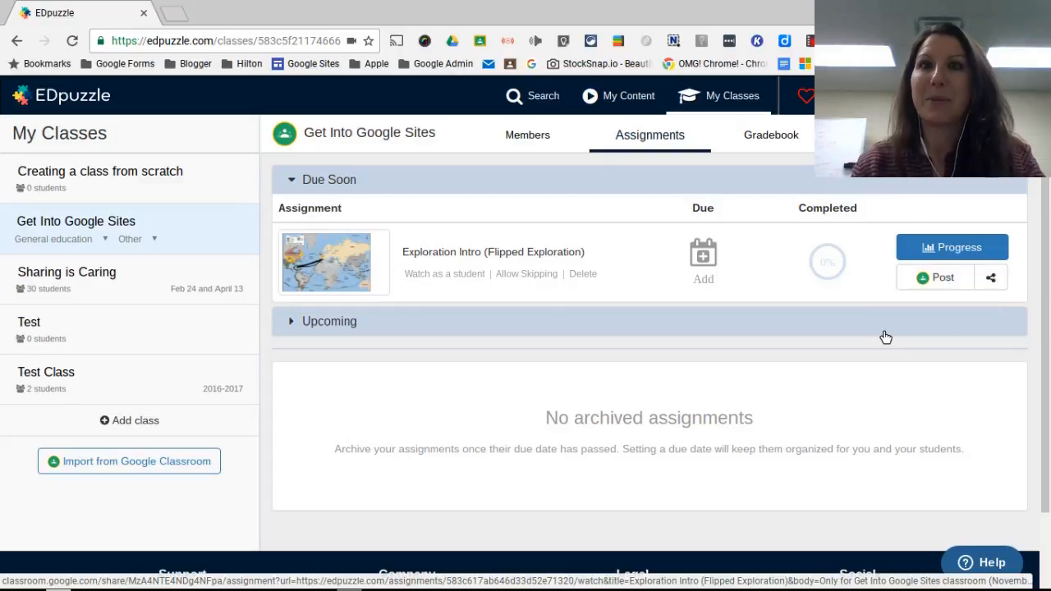
# Step: Open the progress report of the Exploration Intro assignment and review each student's watched status and grade
pyautogui.click(941, 242)
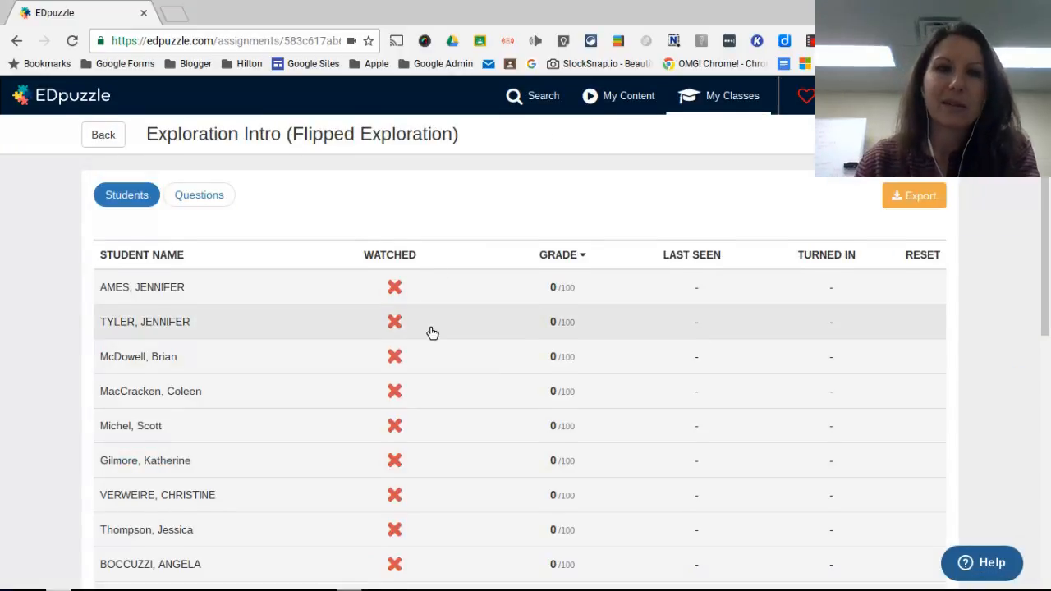
pyautogui.scroll(-1, 443, 329)
pyautogui.scroll(-1, 476, 287)
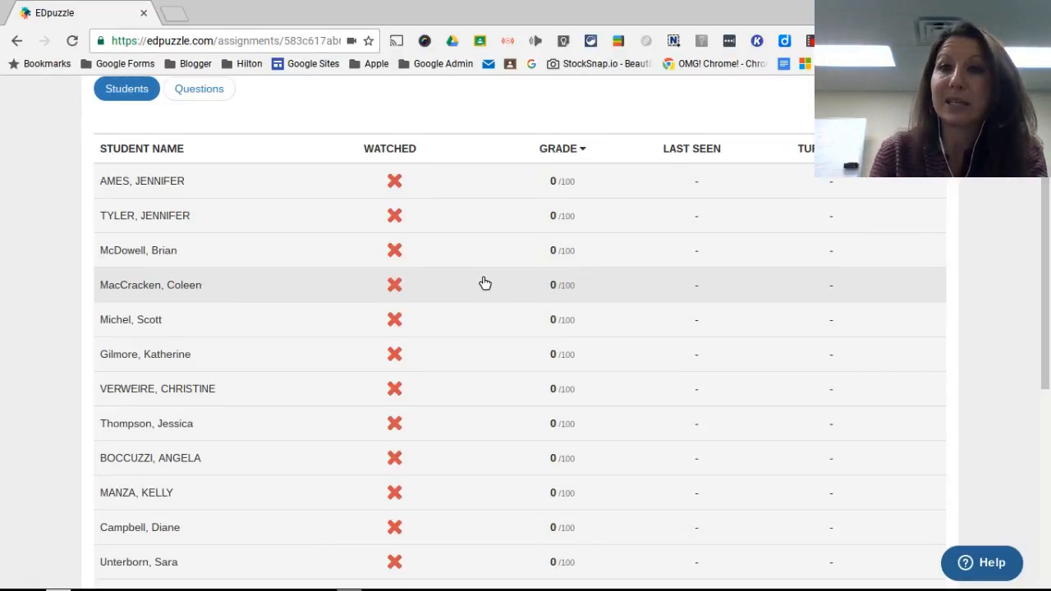
pyautogui.scroll(1, 484, 282)
pyautogui.scroll(3, 484, 283)
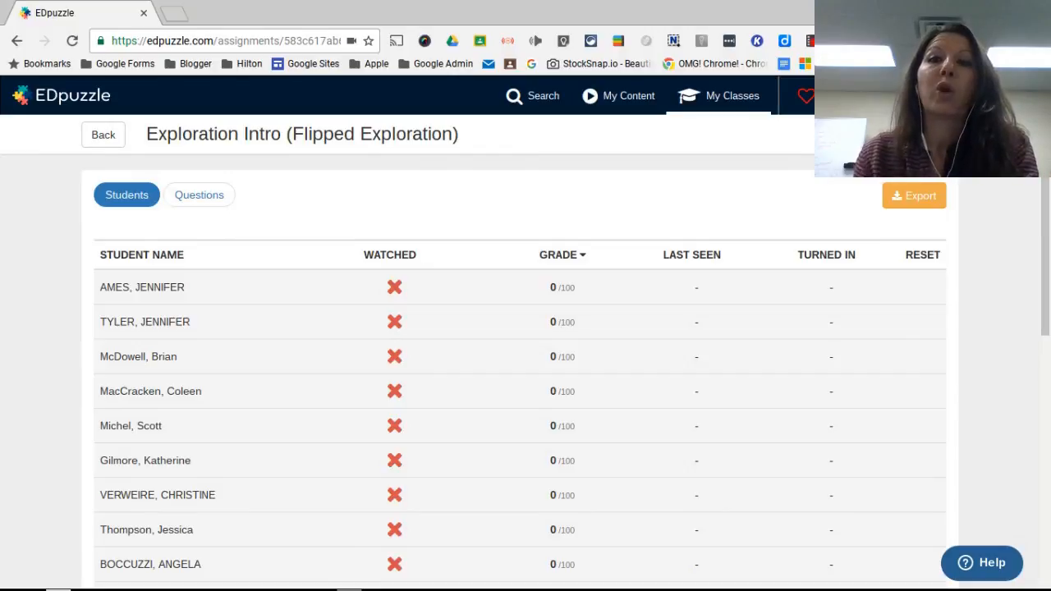
# Step: Examine the assignment's results by question, including how many students succeeded on each one
pyautogui.click(205, 194)
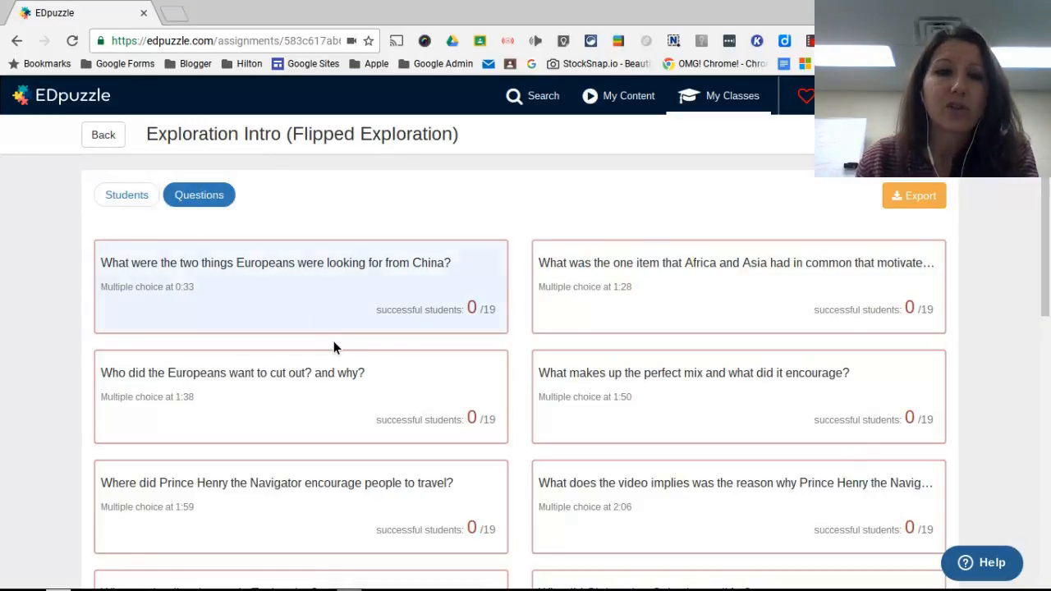
pyautogui.scroll(-1, 341, 349)
pyautogui.scroll(-1, 352, 361)
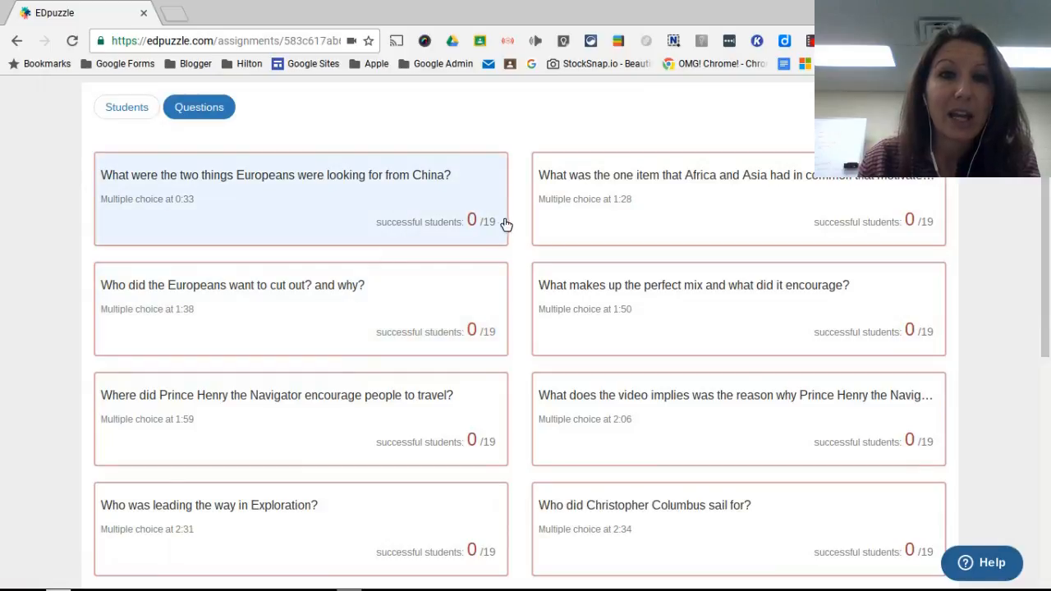
# Step: Look through the assignment's question list and check the answer breakdown of the question about the perfect mix
pyautogui.scroll(-2, 798, 389)
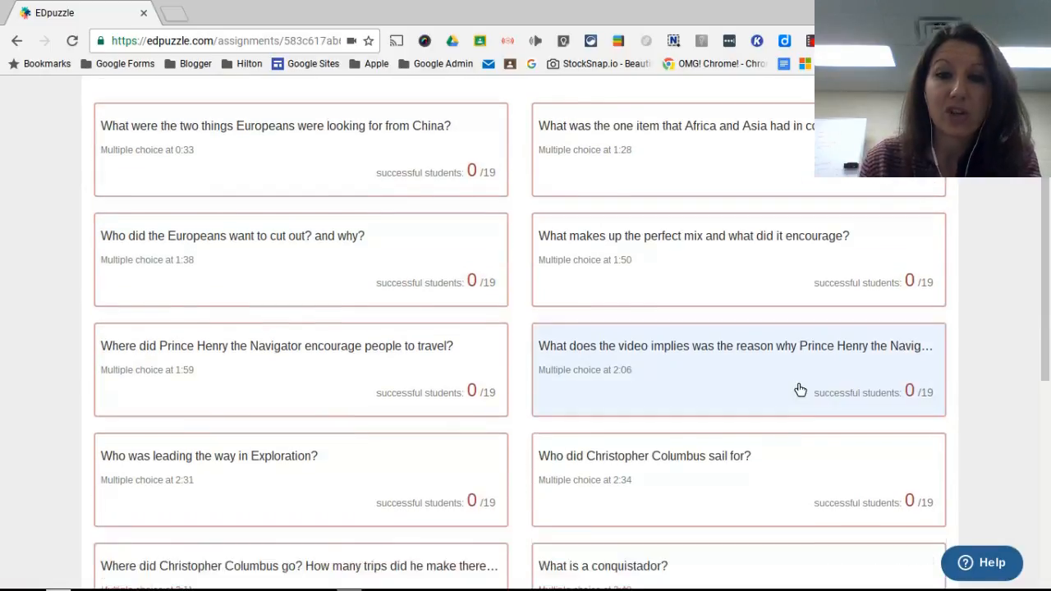
pyautogui.scroll(-5, 802, 439)
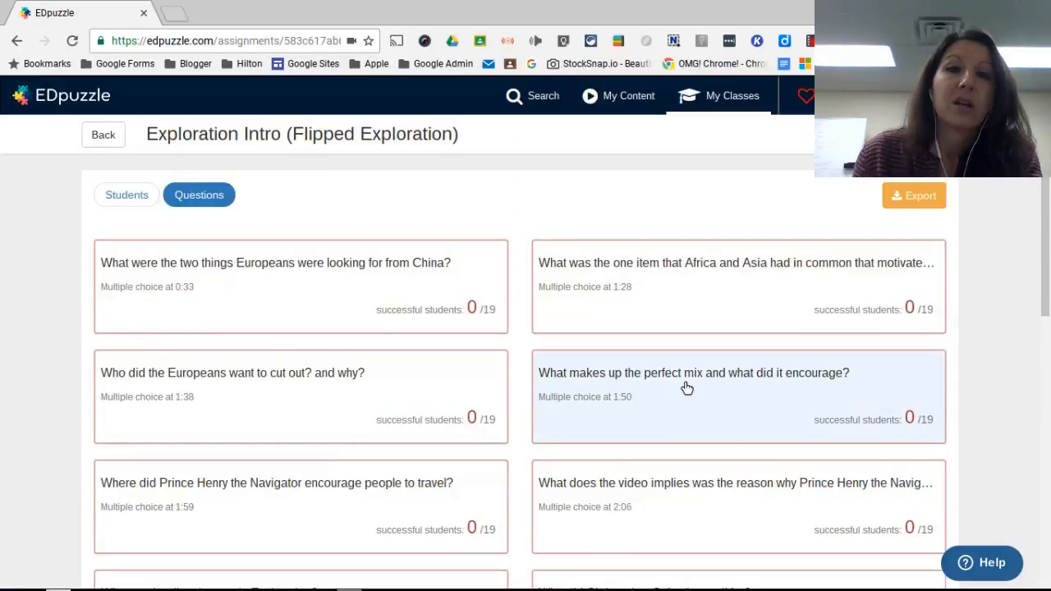
pyautogui.click(686, 387)
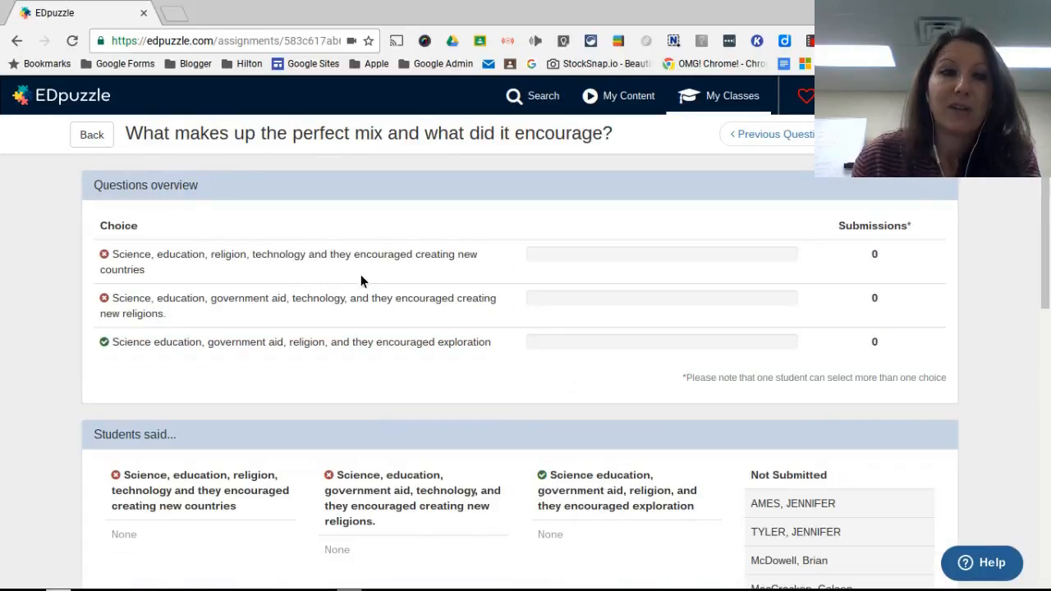
pyautogui.click(92, 134)
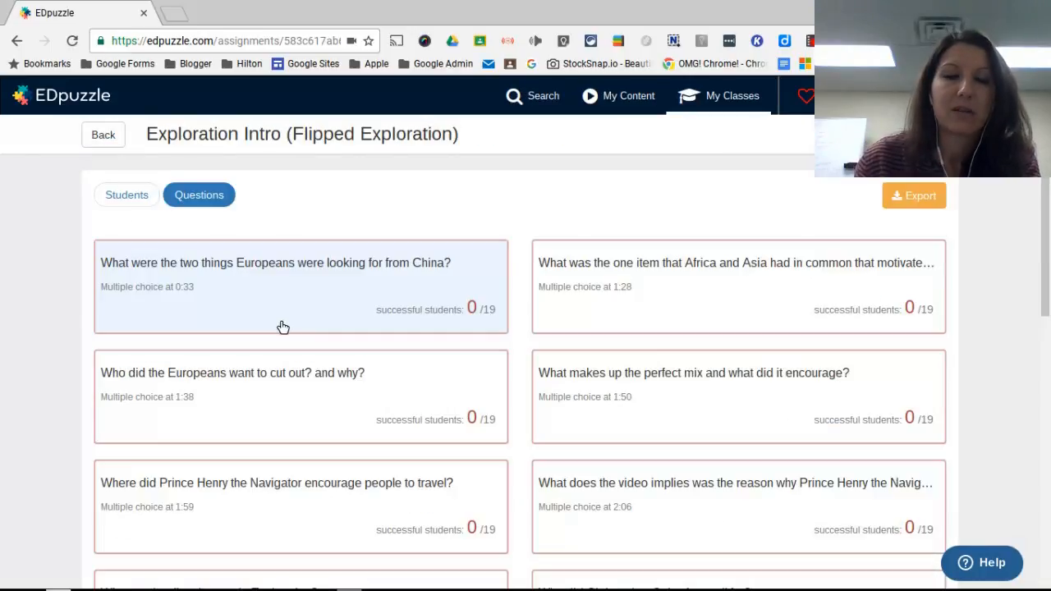
# Step: Examine the answer choices and students listed for the question about what Europeans wanted from China, and view the following question's breakdown
pyautogui.click(294, 308)
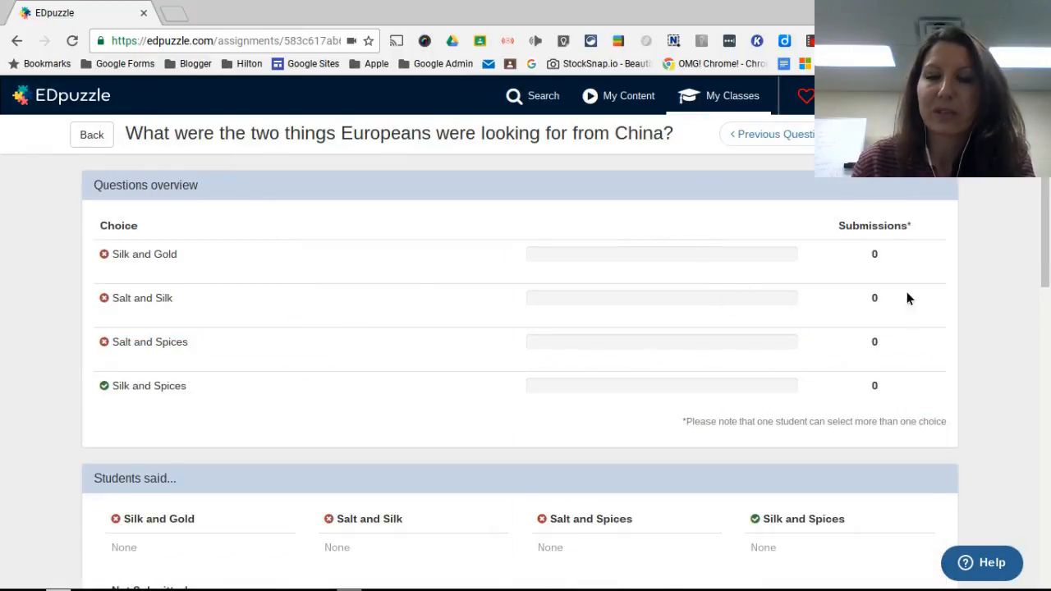
pyautogui.scroll(-3, 710, 437)
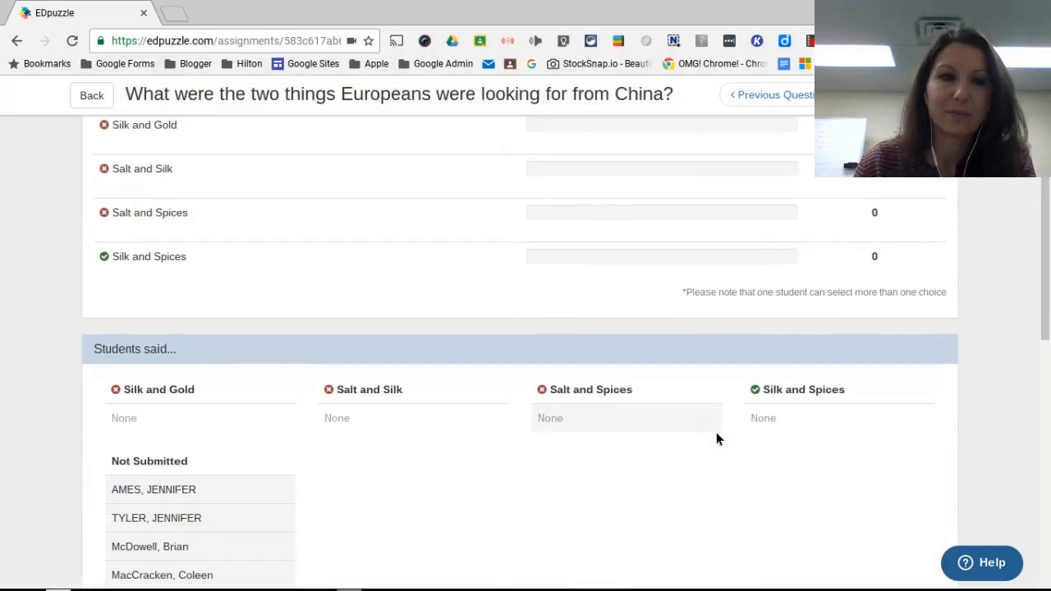
pyautogui.scroll(-1, 718, 434)
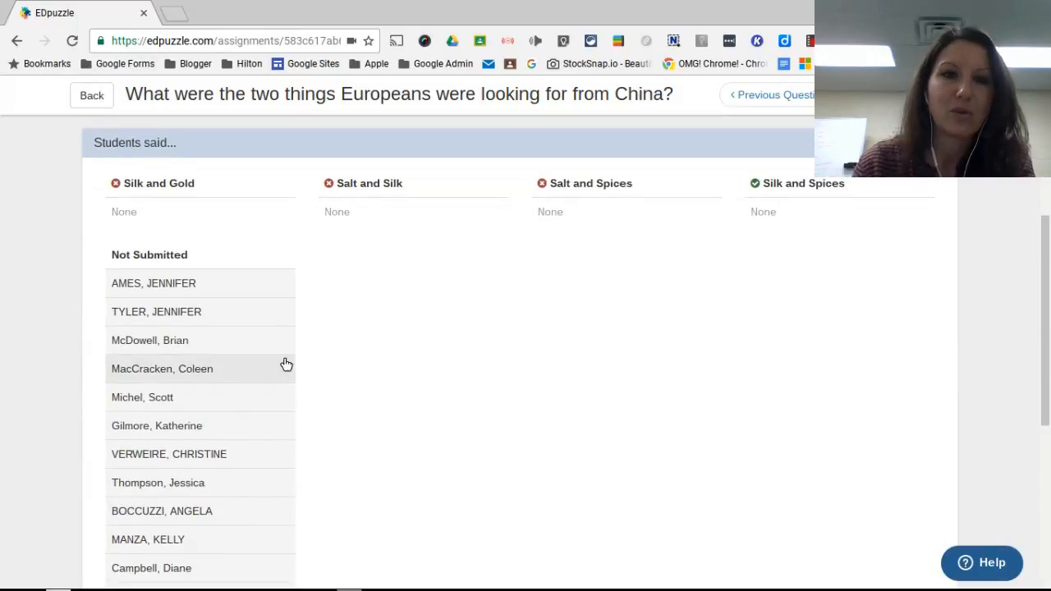
pyautogui.scroll(-2, 446, 459)
pyautogui.scroll(-3, 456, 468)
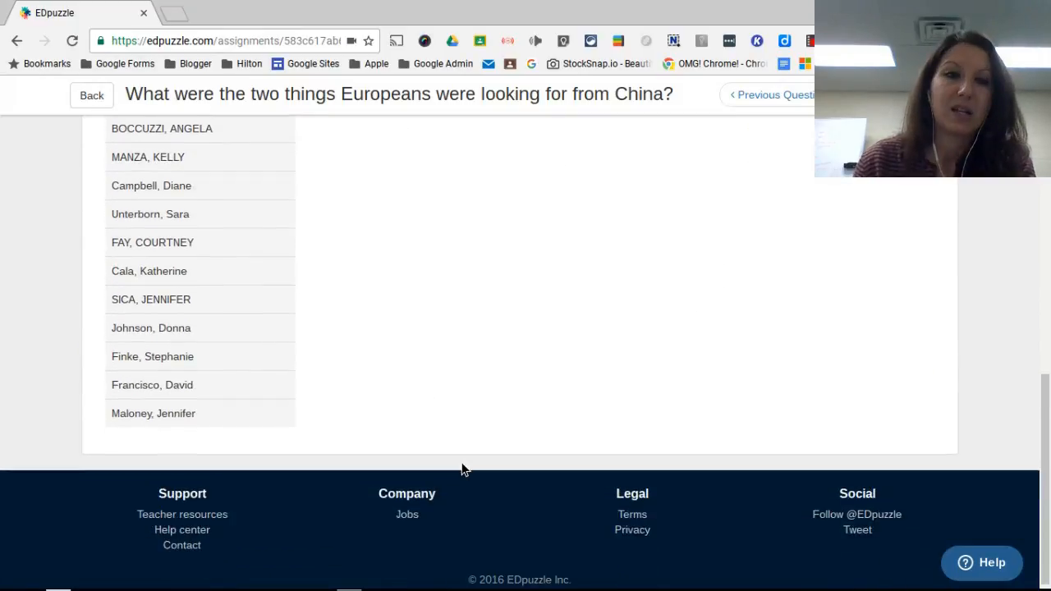
pyautogui.scroll(5, 457, 456)
pyautogui.scroll(4, 433, 449)
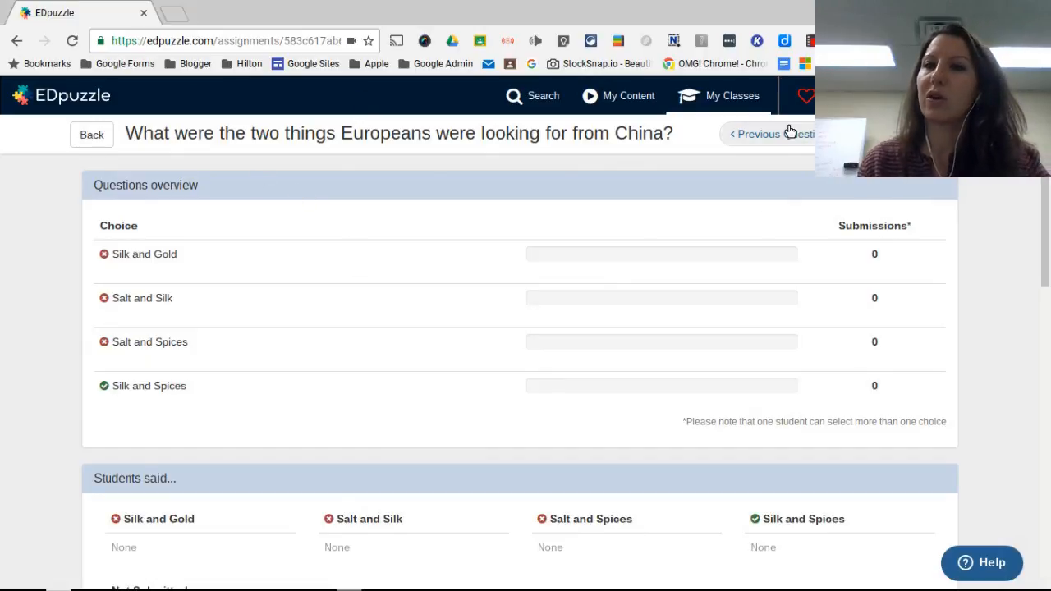
pyautogui.click(904, 134)
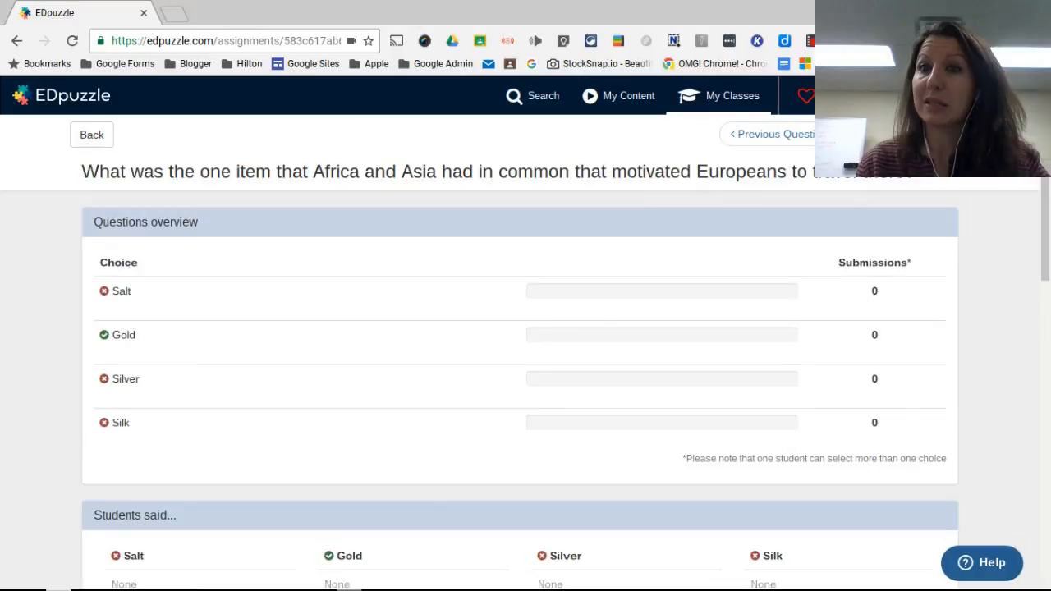
pyautogui.click(97, 136)
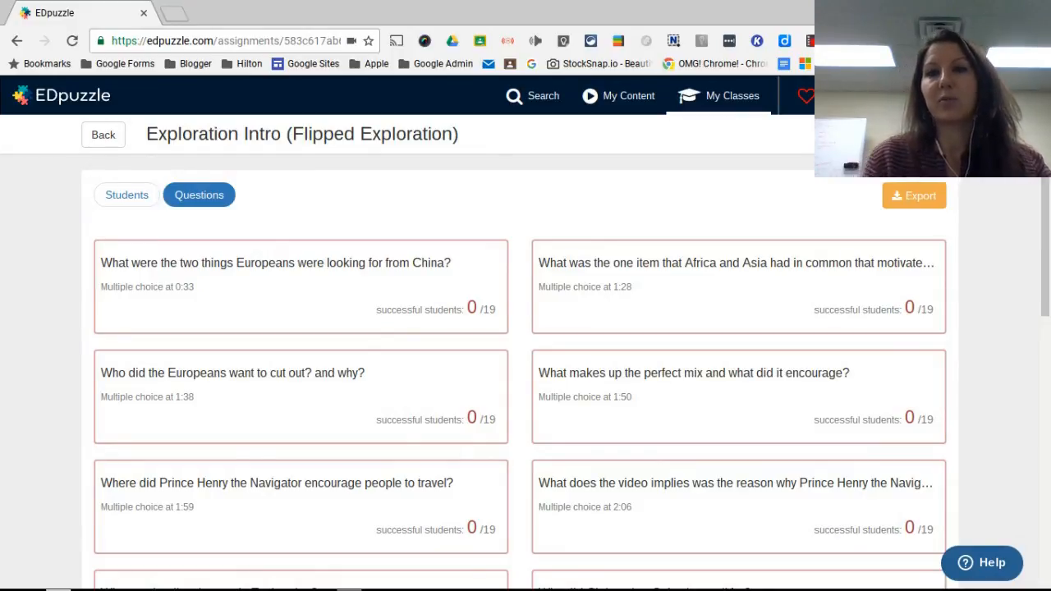
# Step: Leave the progress report and view the assignments of the class Creating a class from scratch
pyautogui.click(113, 142)
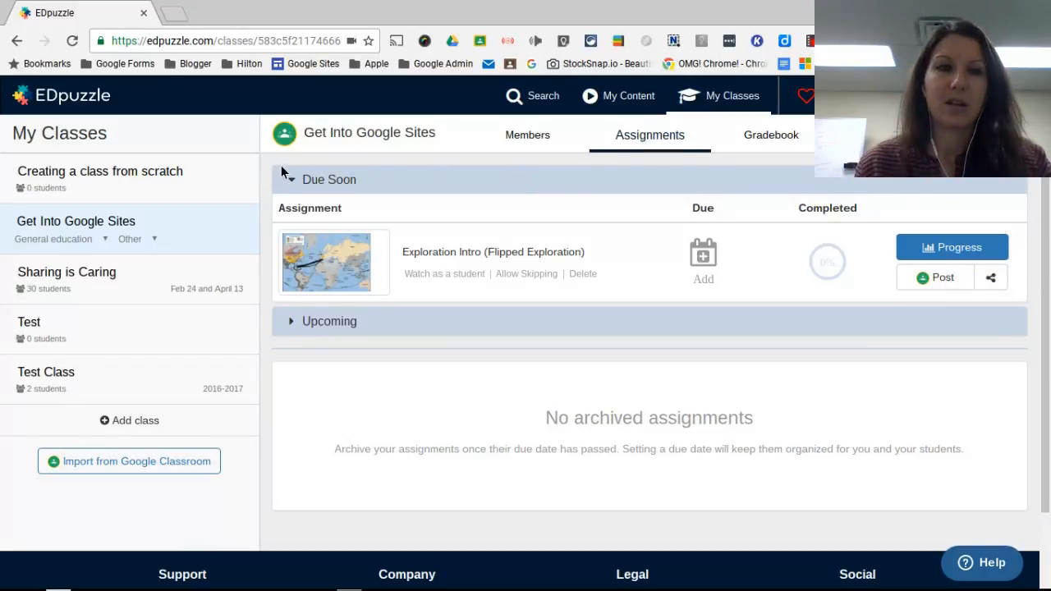
pyautogui.click(120, 183)
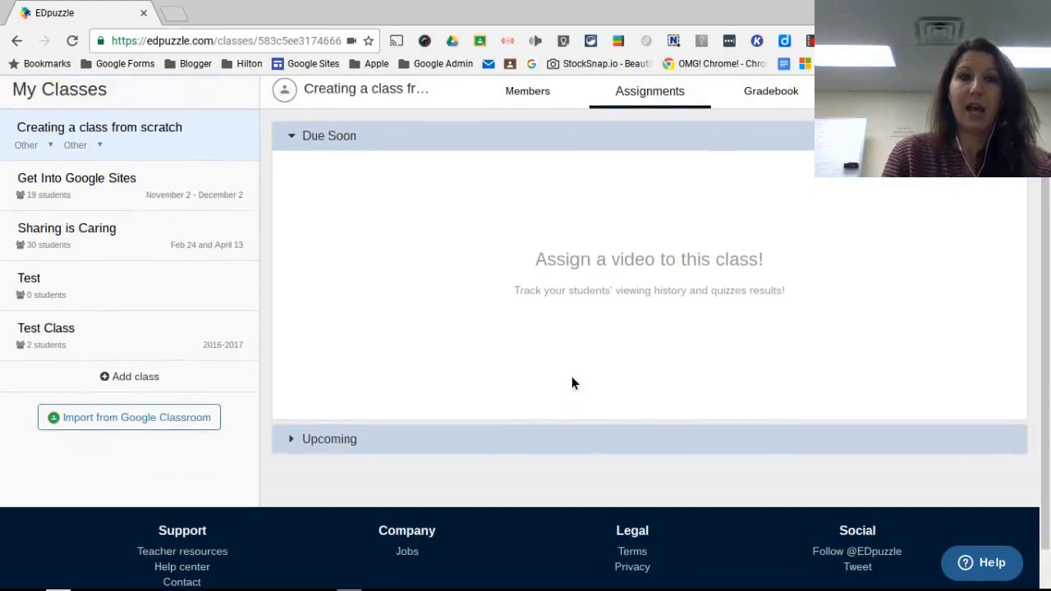
pyautogui.scroll(1, 572, 383)
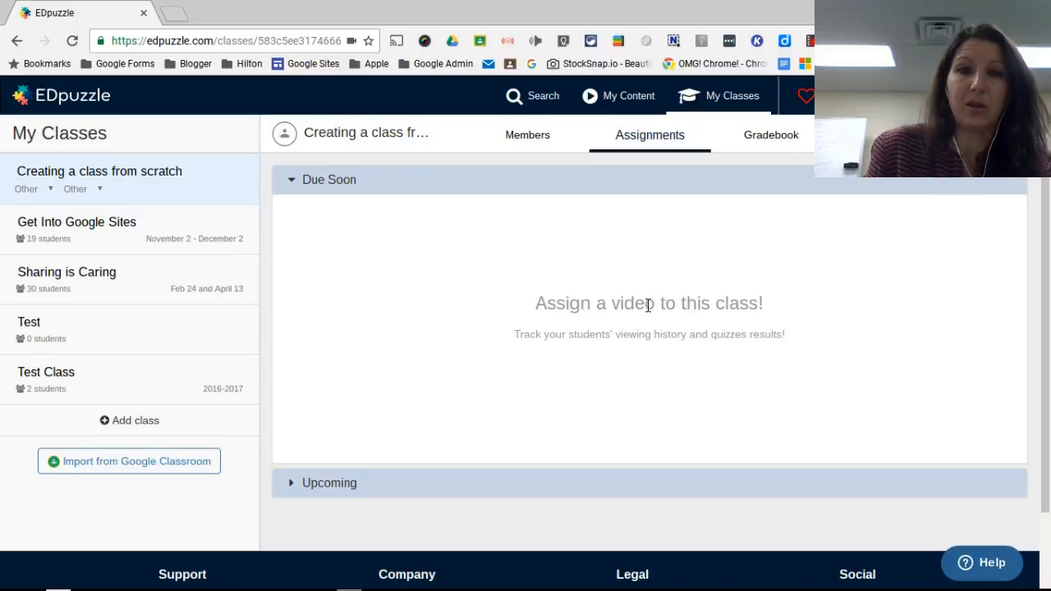
pyautogui.scroll(-2, 649, 305)
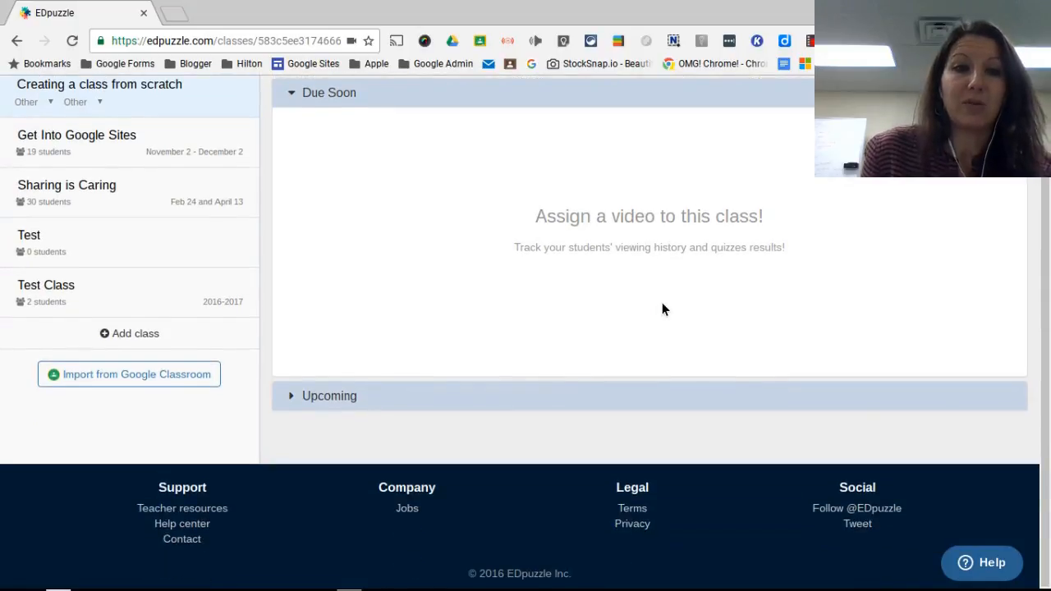
pyautogui.scroll(2, 662, 302)
# Step: Assign the Exploration Intro video from My Content to the class Creating a class from scratch with Prevent skipping on
pyautogui.click(626, 96)
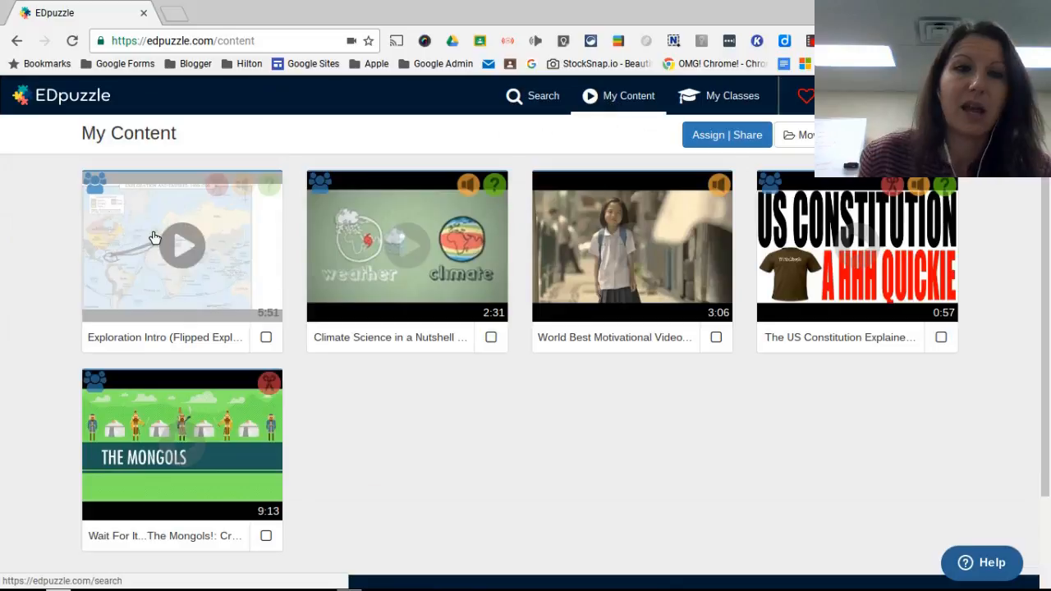
pyautogui.click(266, 336)
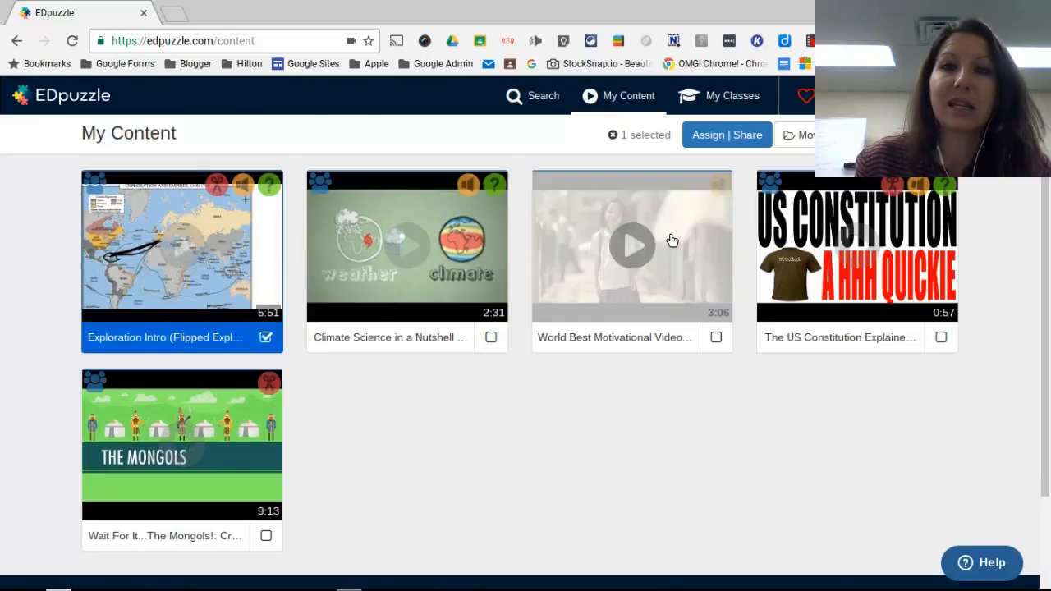
pyautogui.click(723, 134)
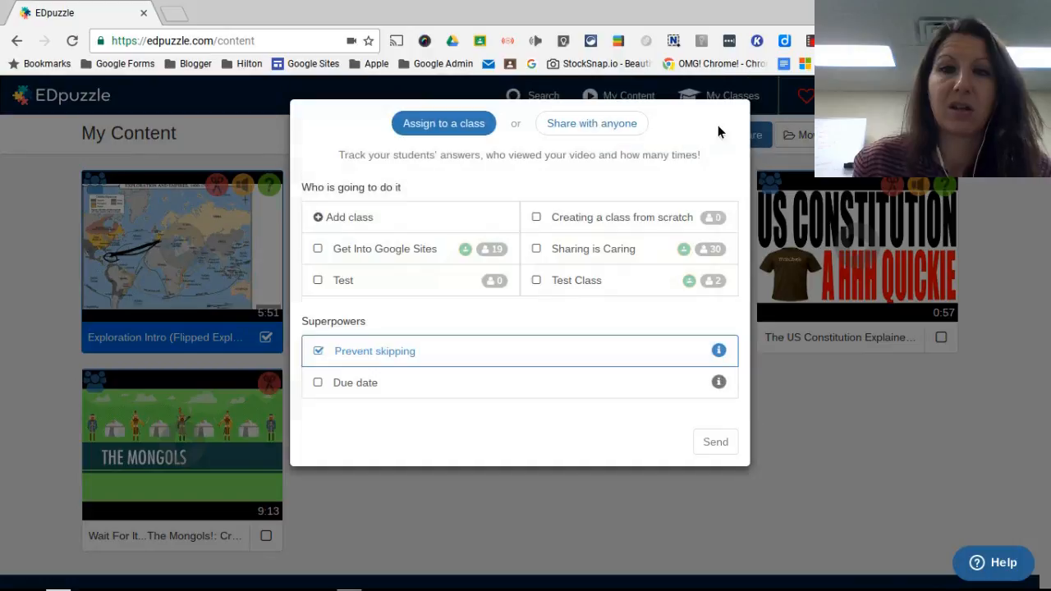
pyautogui.click(542, 219)
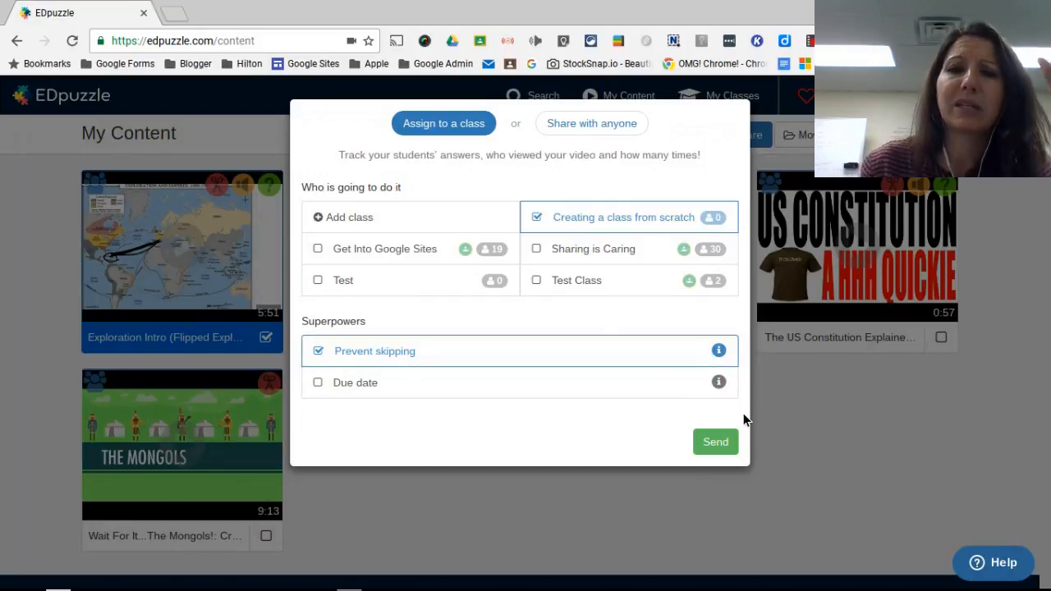
pyautogui.click(731, 444)
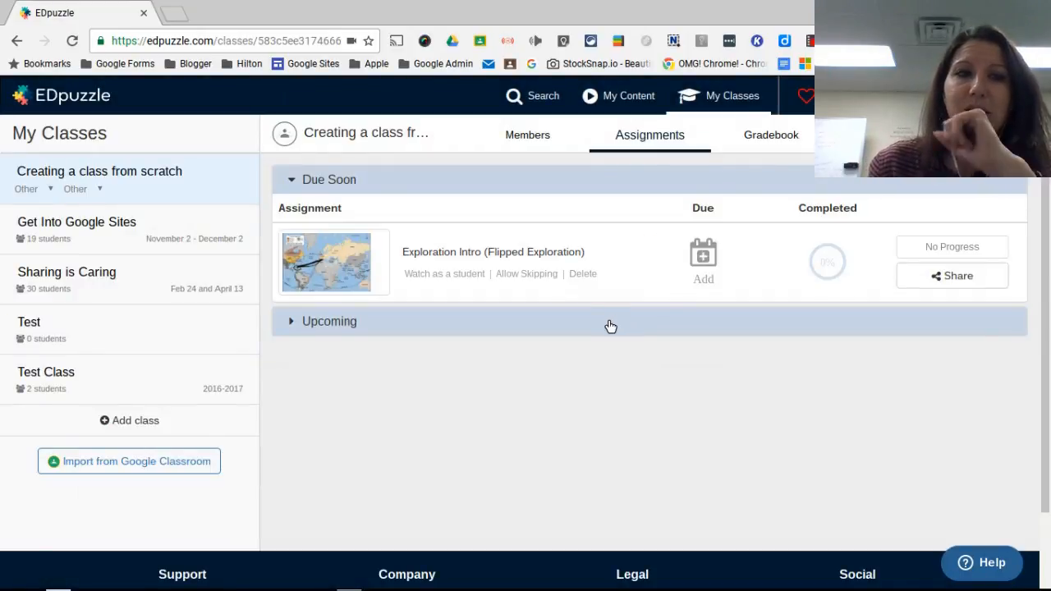
# Step: Add a due date of Sat Dec 03, 2016 to the Exploration Intro assignment and save it
pyautogui.click(704, 254)
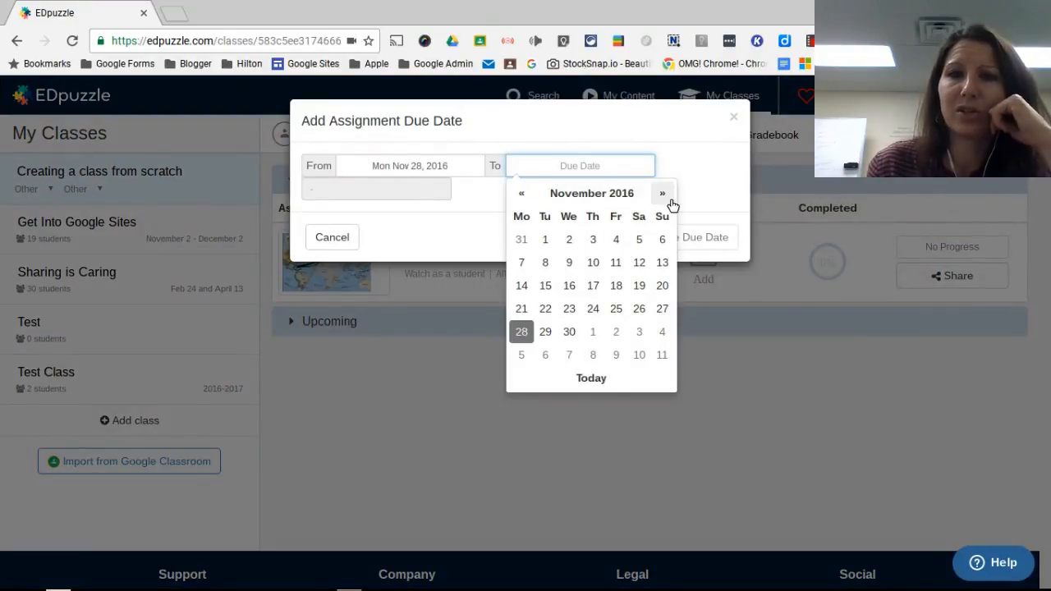
pyautogui.click(669, 201)
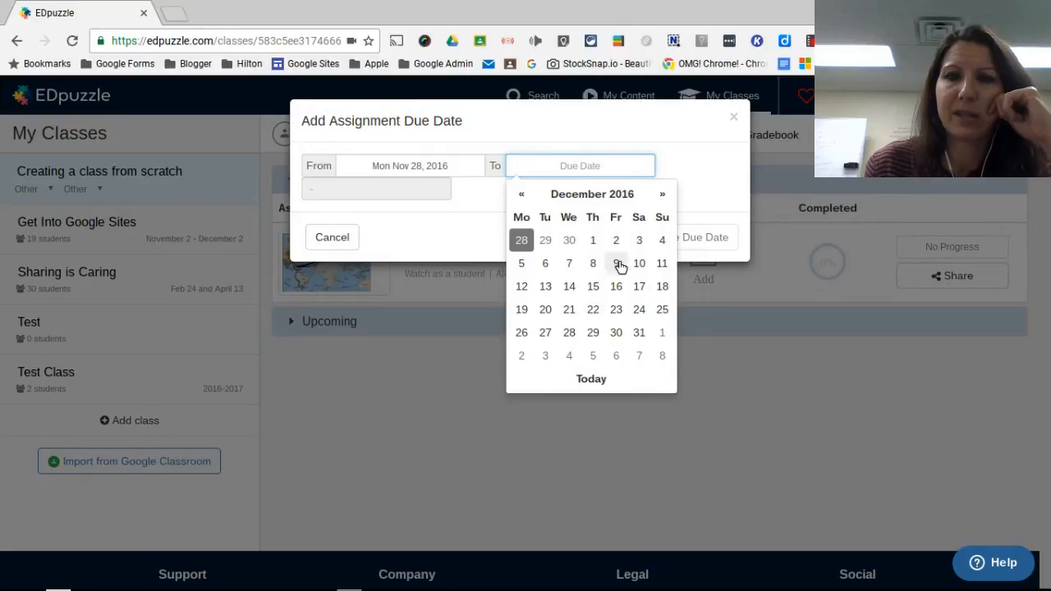
pyautogui.click(639, 240)
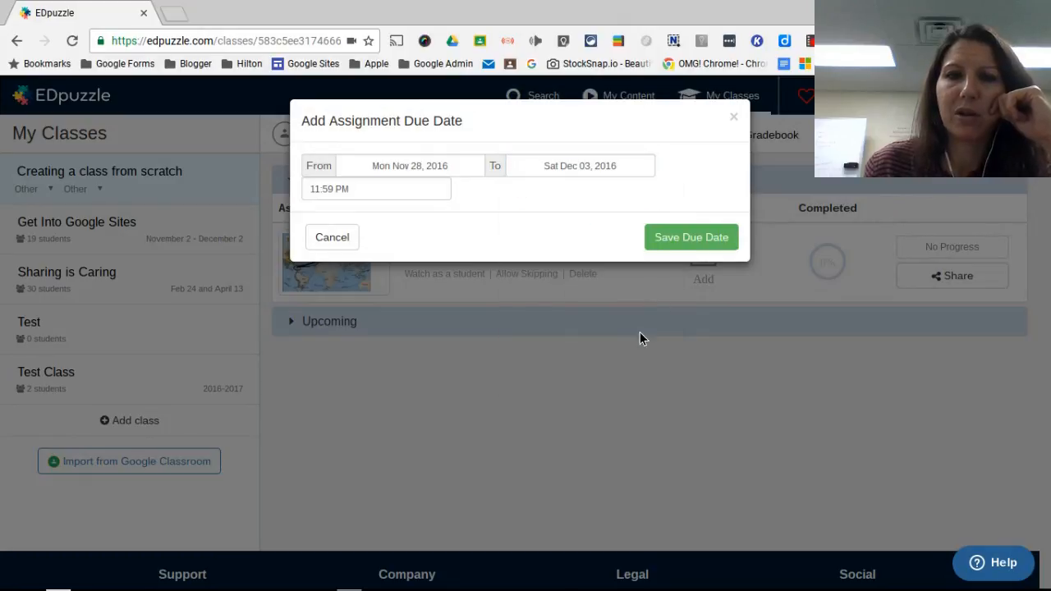
pyautogui.click(699, 240)
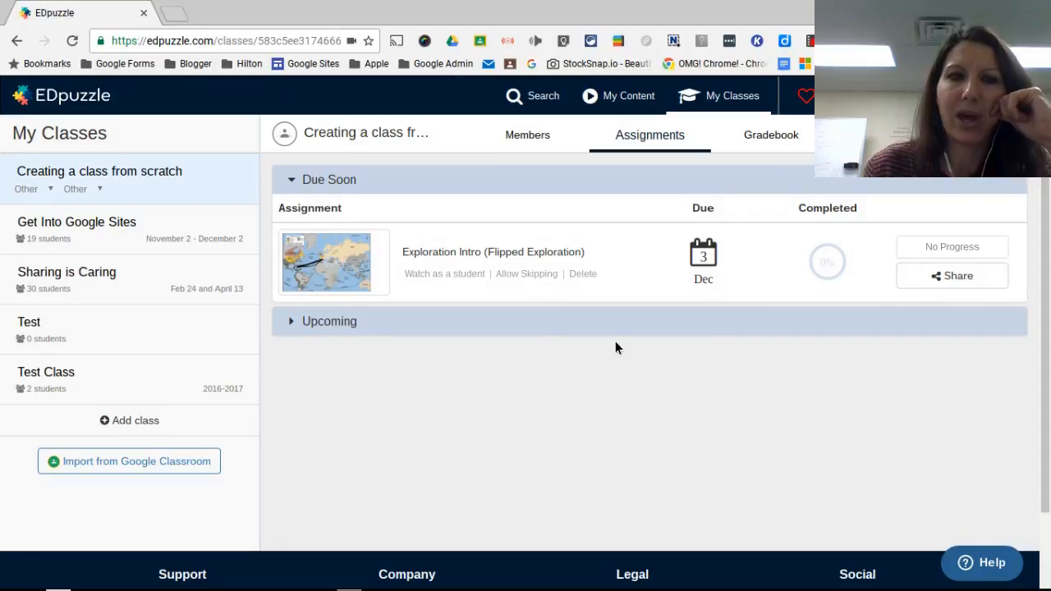
# Step: Check the class's upcoming assignments and return to the ones due soon
pyautogui.click(303, 326)
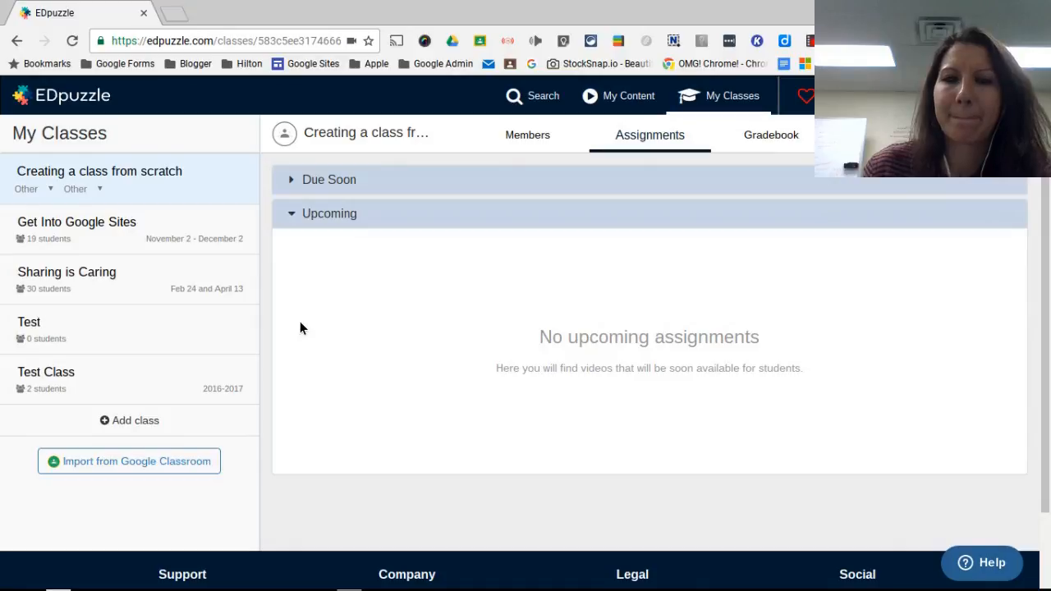
pyautogui.click(302, 220)
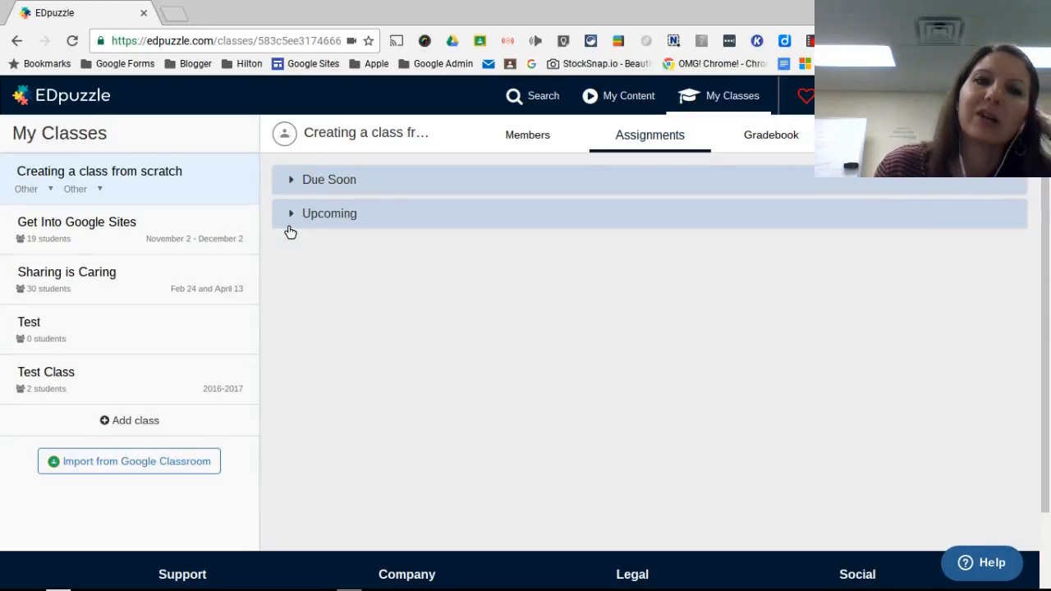
pyautogui.click(295, 180)
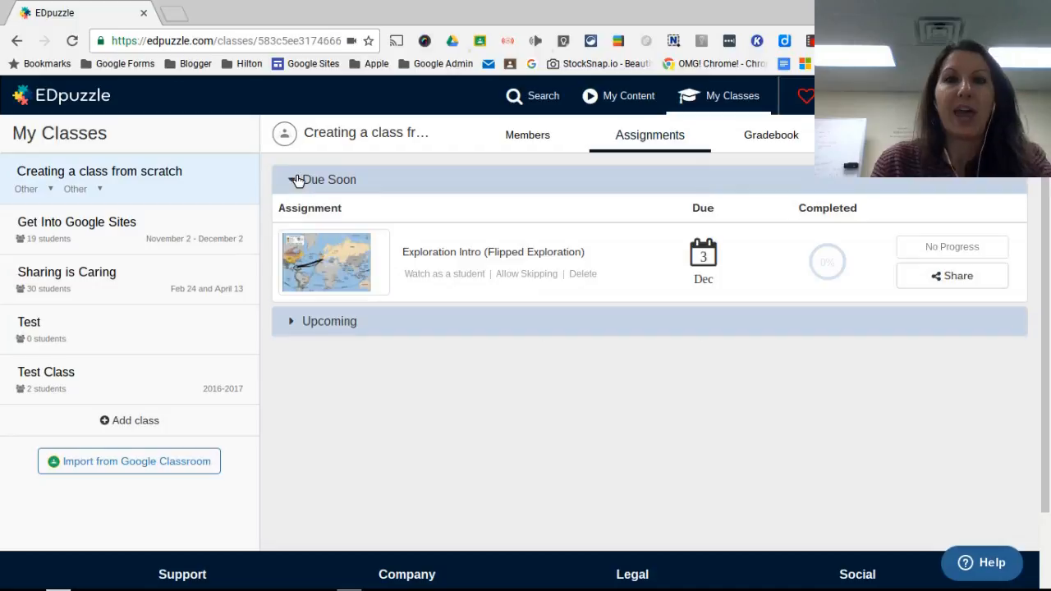
# Step: Search the YouTube channel for Explorers videos and browse the results
pyautogui.click(538, 103)
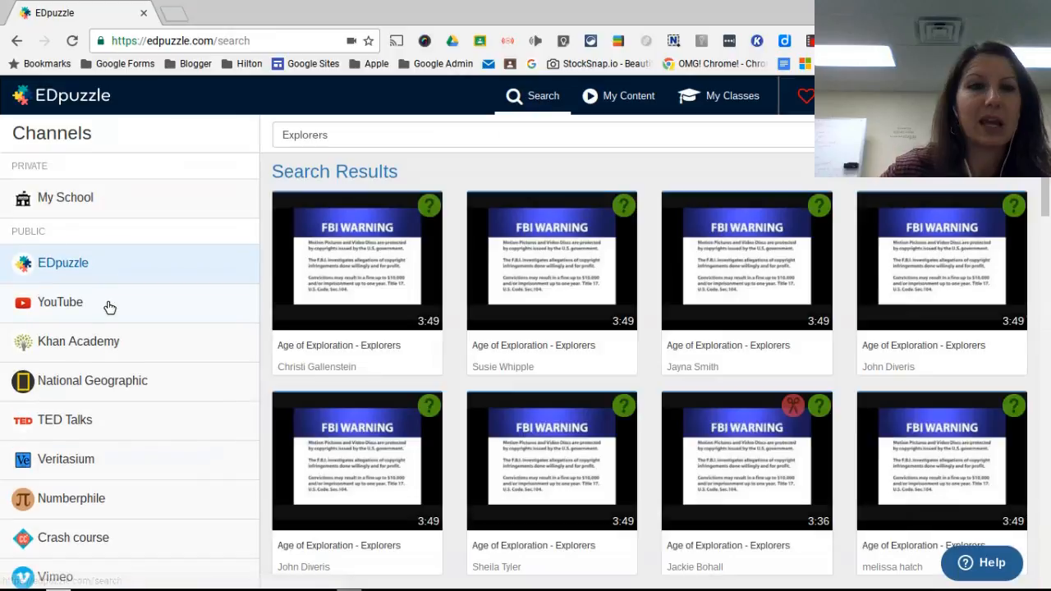
pyautogui.click(108, 308)
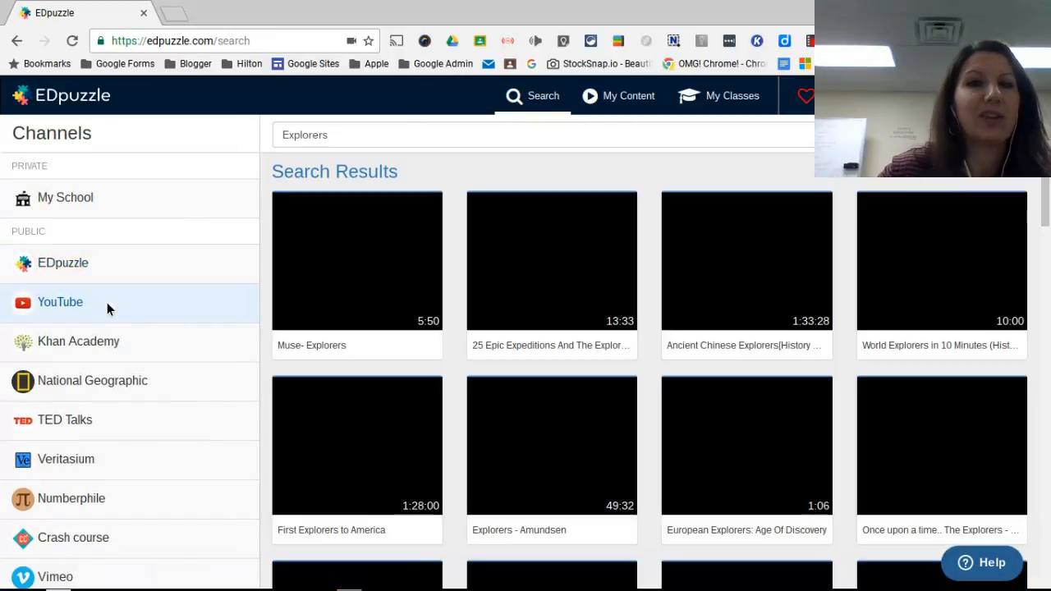
pyautogui.click(369, 141)
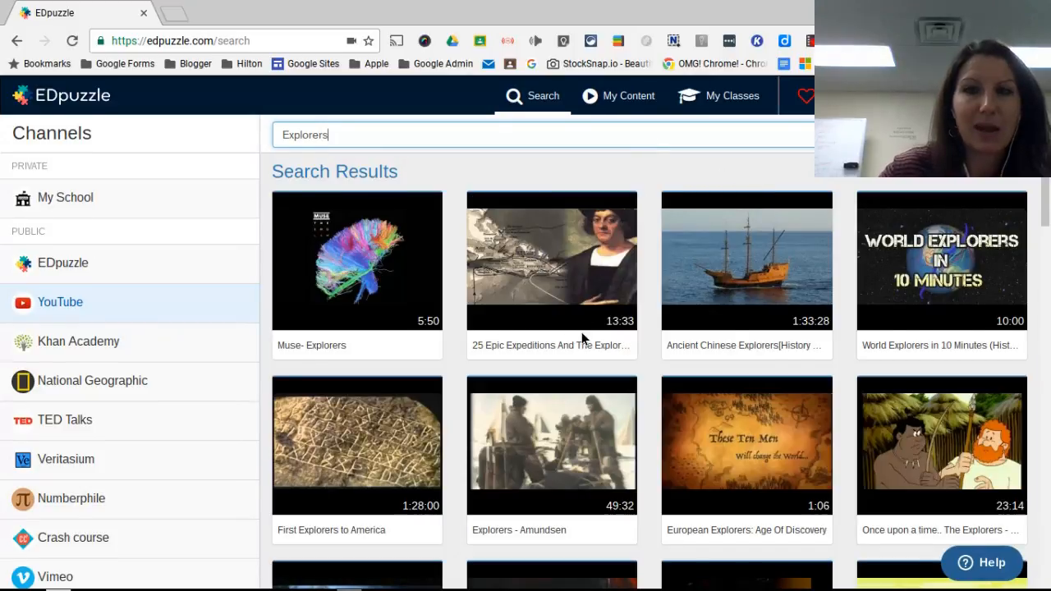
pyautogui.scroll(-2, 608, 332)
pyautogui.scroll(-1, 624, 324)
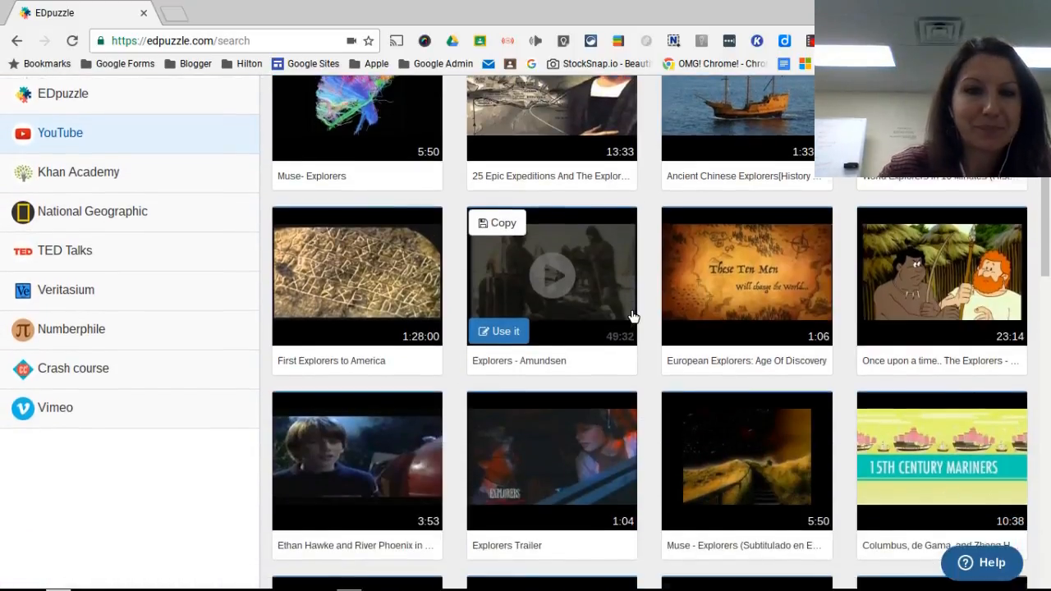
pyautogui.scroll(-2, 657, 296)
pyautogui.scroll(4, 643, 355)
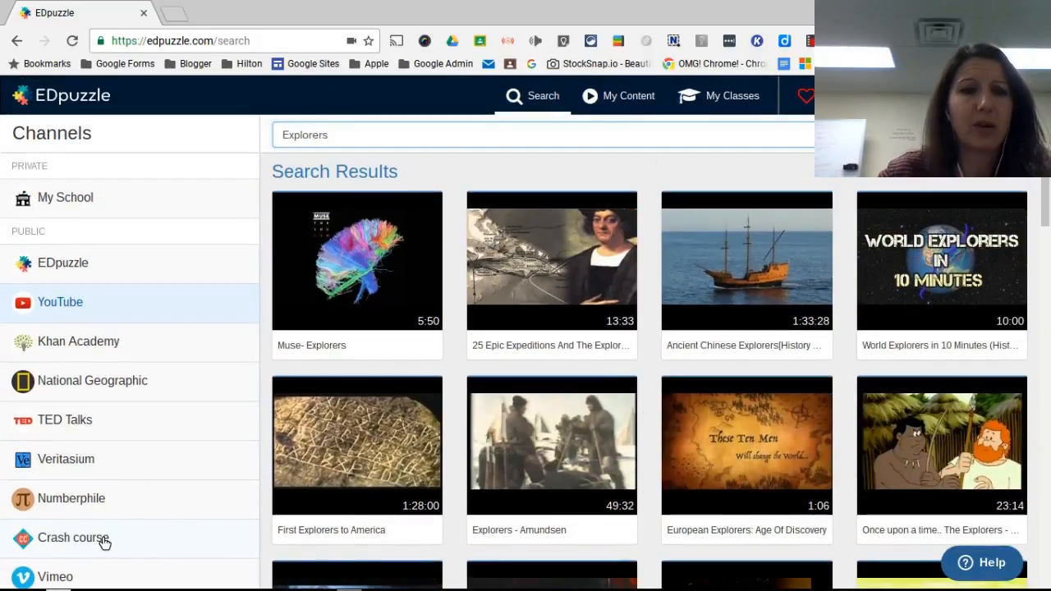
# Step: Switch the Explorers search to the Crash course channel and browse its videos
pyautogui.click(103, 540)
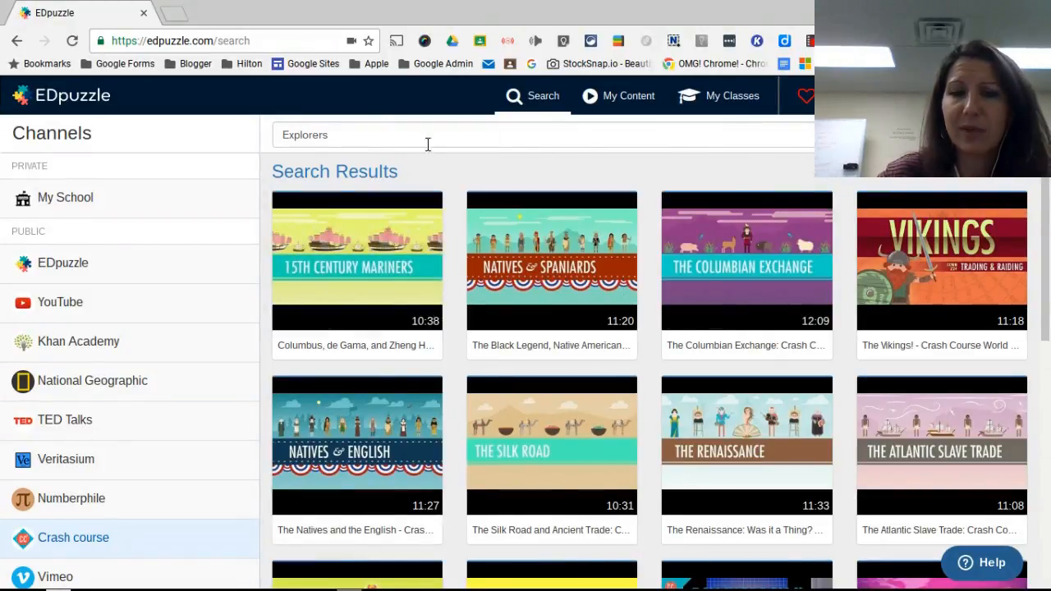
pyautogui.scroll(-2, 553, 411)
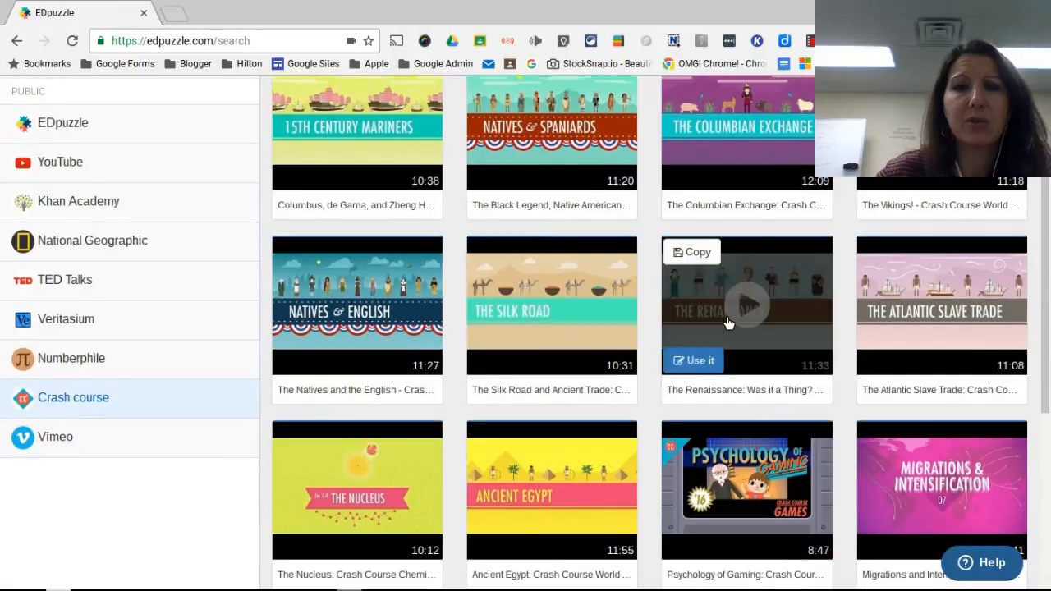
pyautogui.scroll(1, 39, 286)
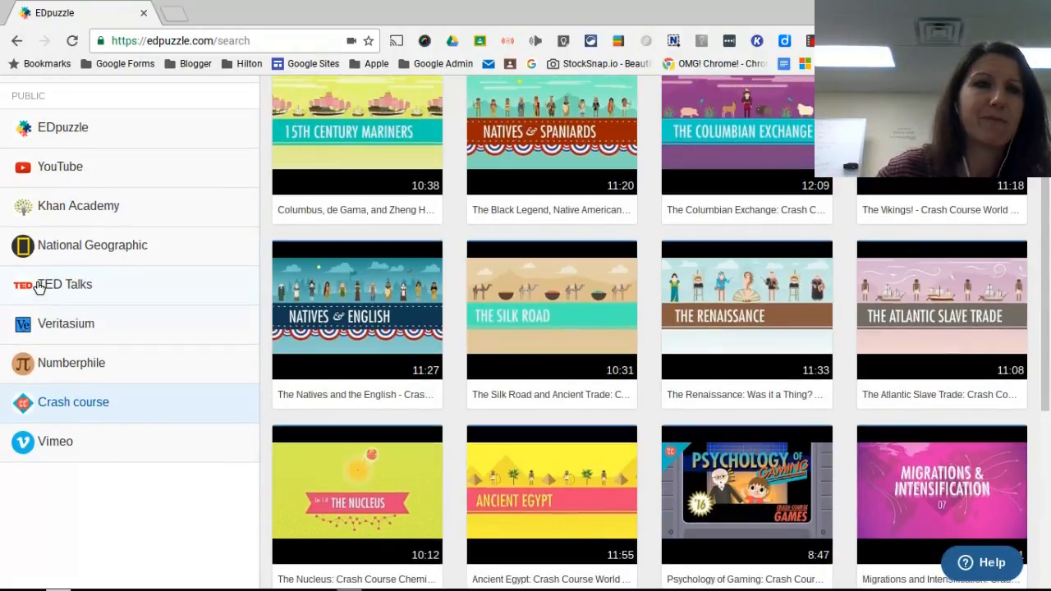
# Step: View the Explorers search results from YouTube and Khan Academy, and return to the Crash course results
pyautogui.click(61, 168)
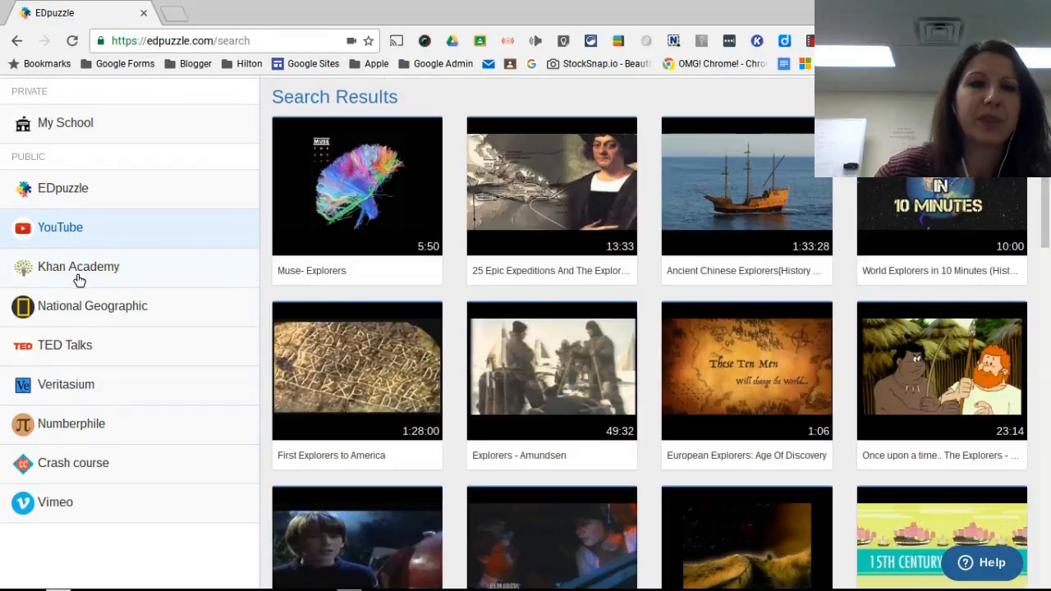
pyautogui.click(85, 271)
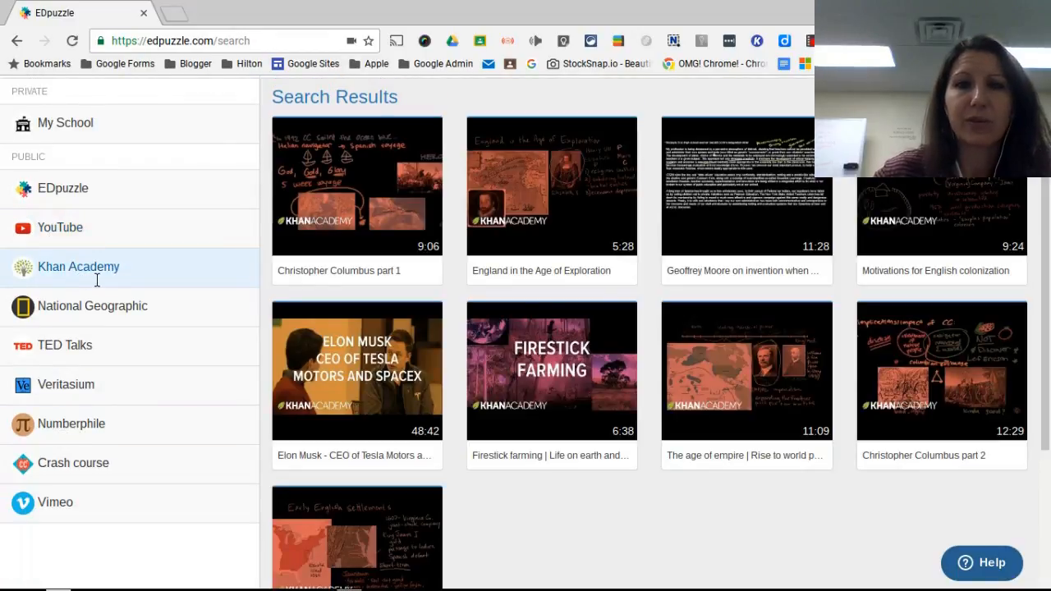
pyautogui.click(87, 465)
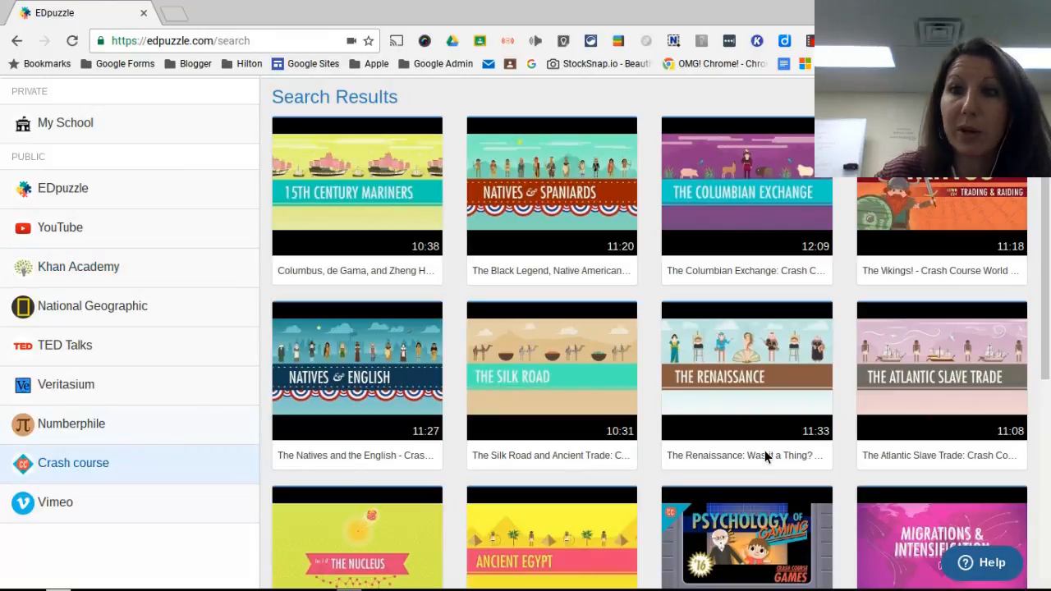
# Step: Open the Crash course video The Silk Road and Ancient Trade for editing and crop its start to about 03:27
pyautogui.scroll(-1, 545, 394)
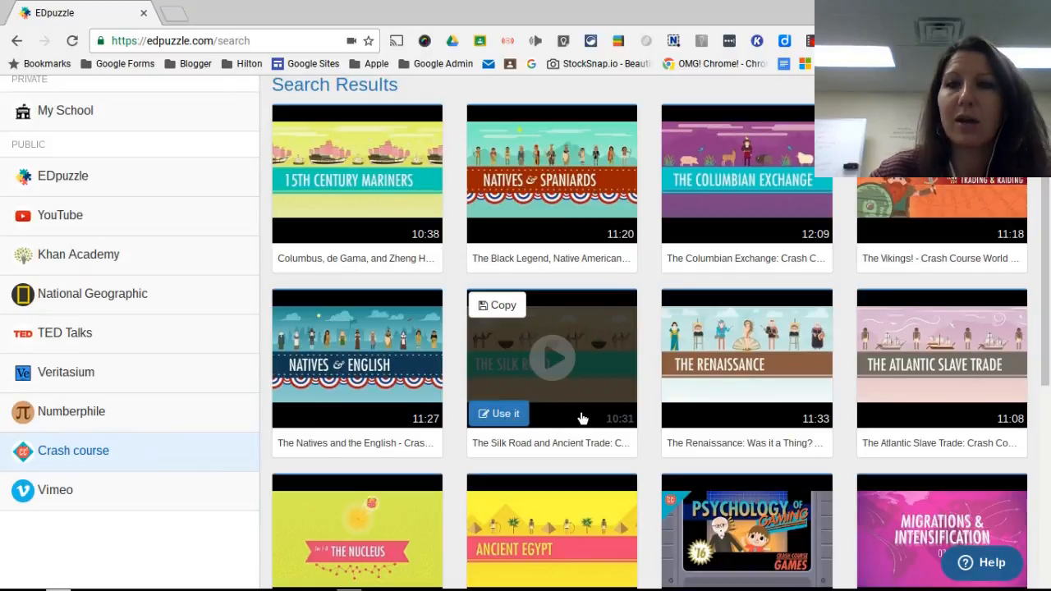
pyautogui.scroll(-3, 580, 417)
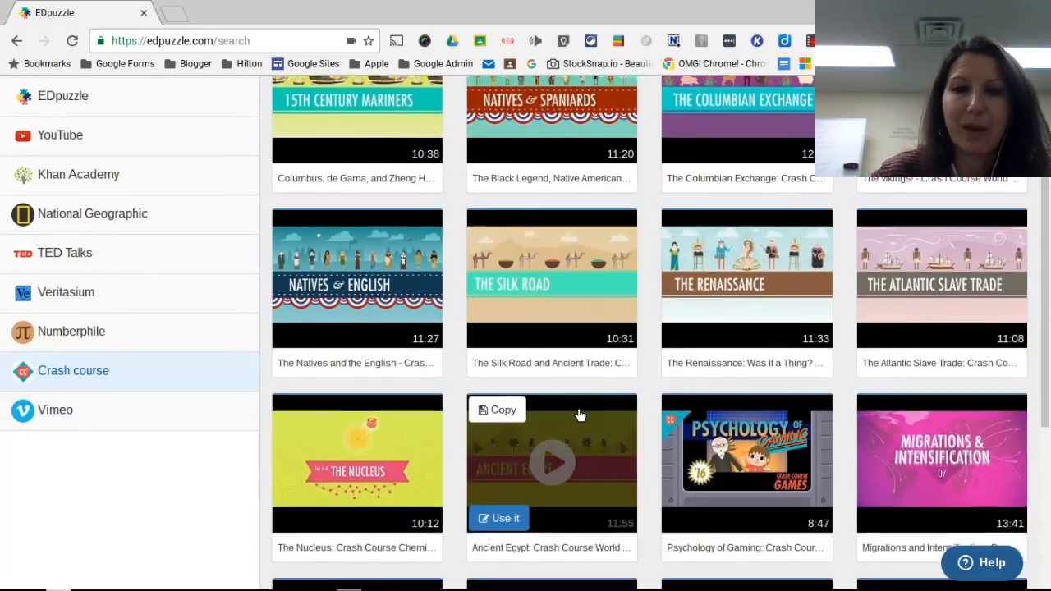
pyautogui.scroll(1, 585, 406)
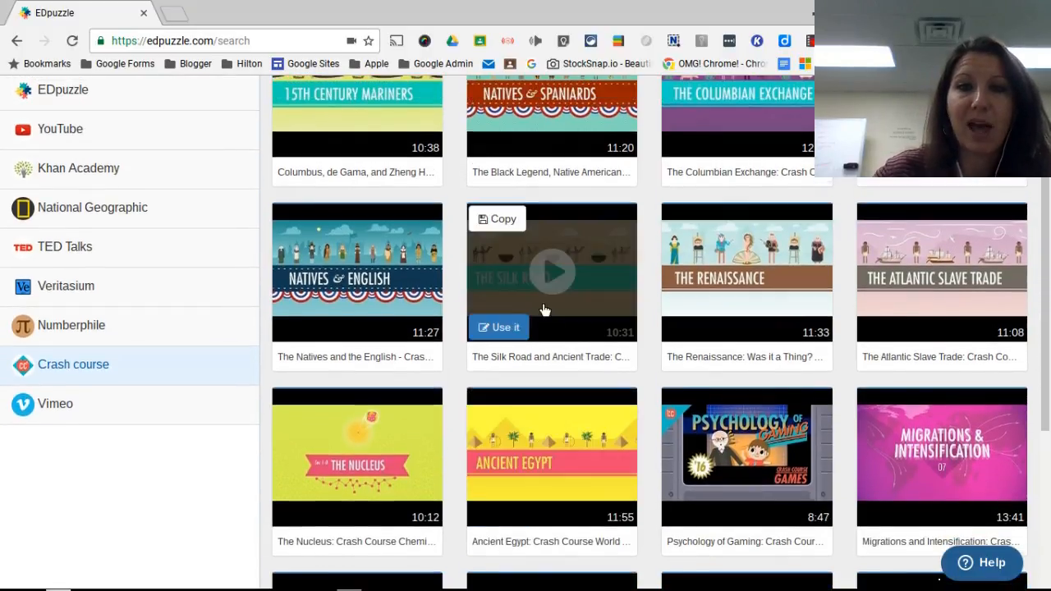
pyautogui.click(503, 329)
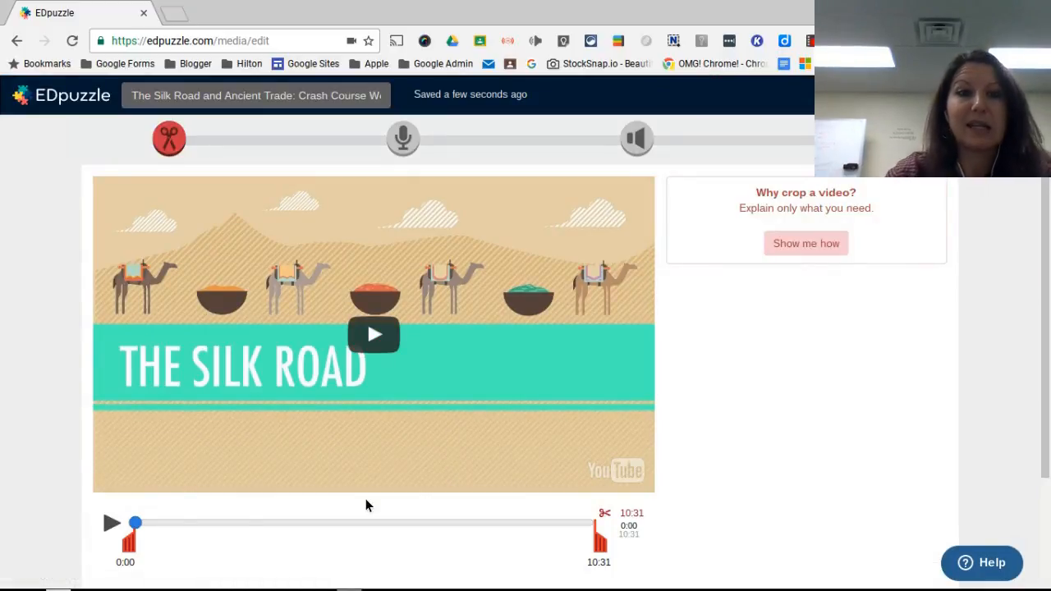
pyautogui.moveTo(138, 557); pyautogui.dragTo(289, 560)
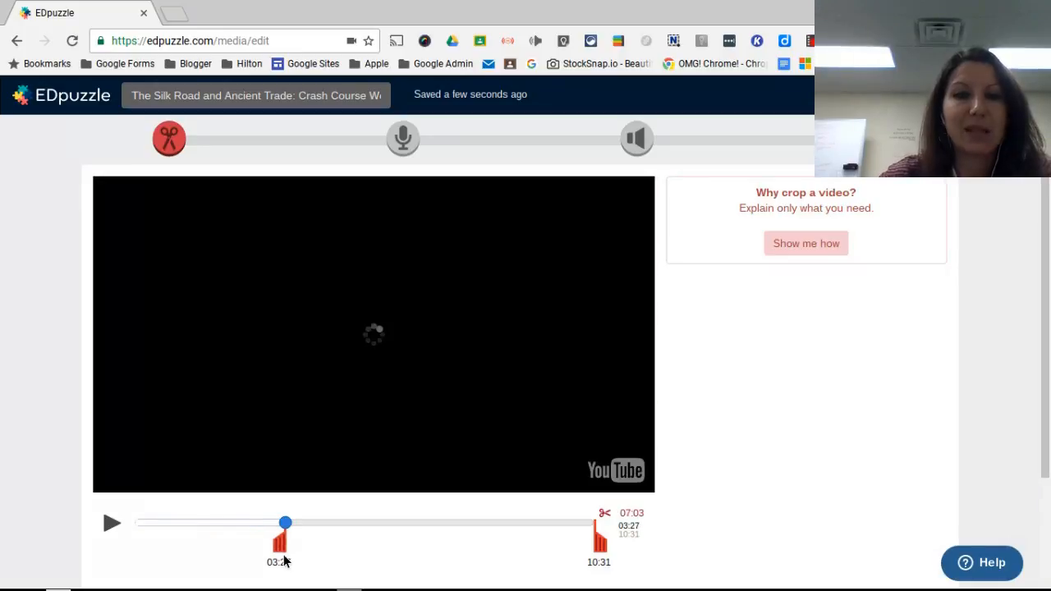